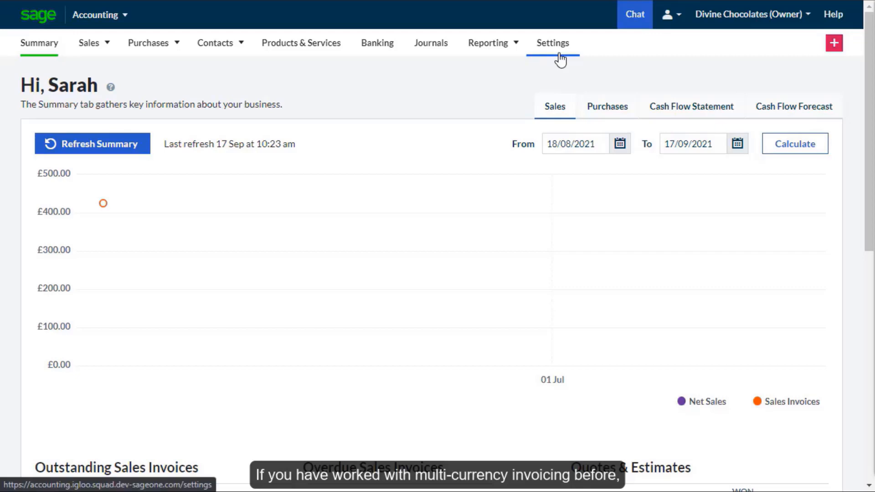
- Open the currency settings from the financial settings and enable foreign currency transactions
left_click(560, 59)
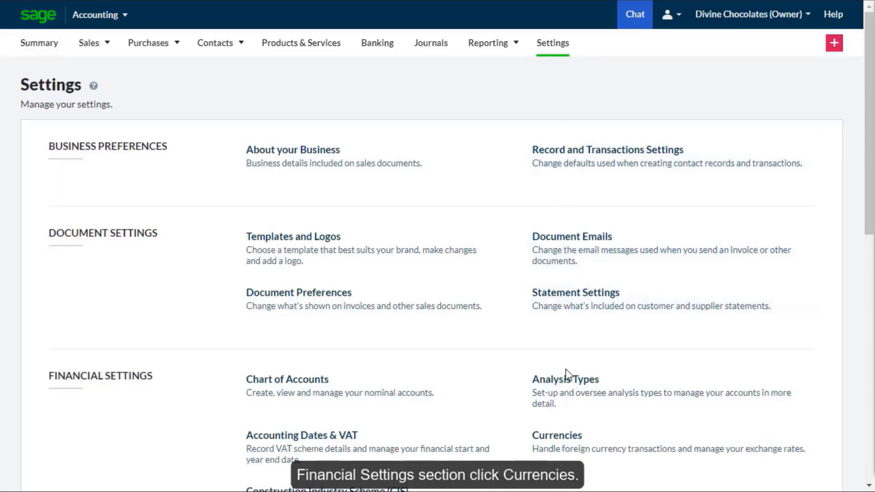
left_click(575, 455)
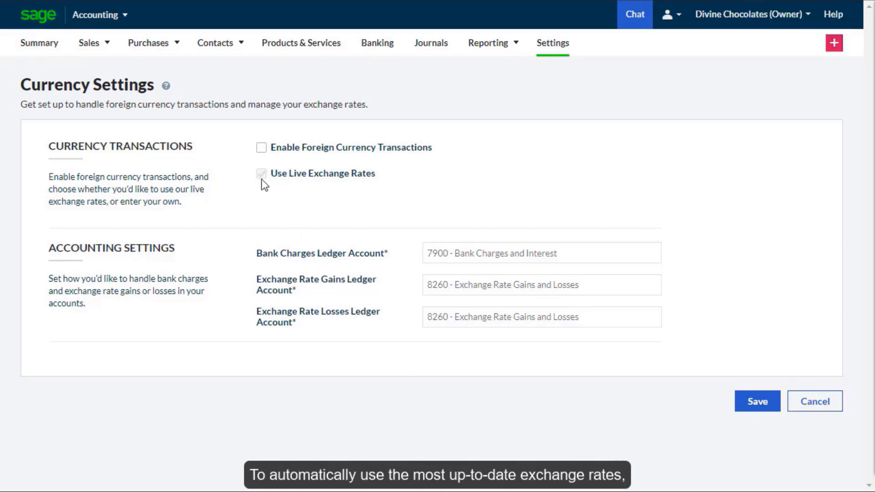
left_click(260, 152)
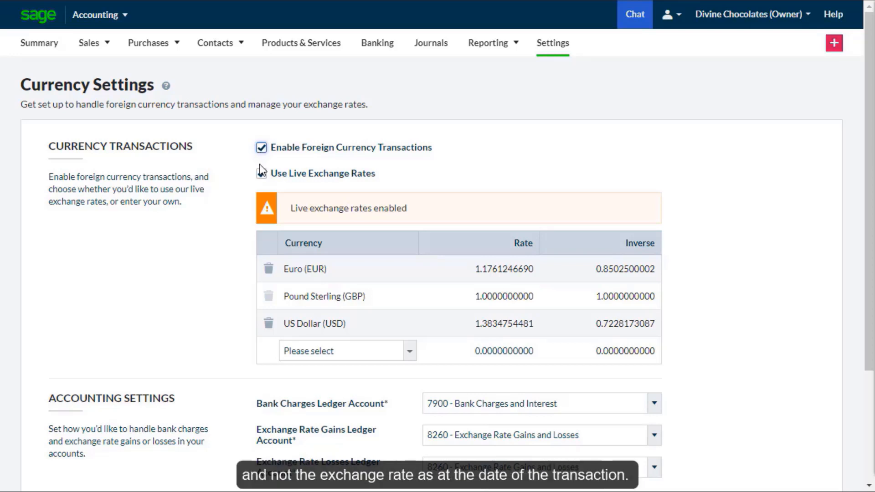
- Try a manual Euro rate of 1.18 with live exchange rates turned off, and turn live rates back on
left_click(261, 174)
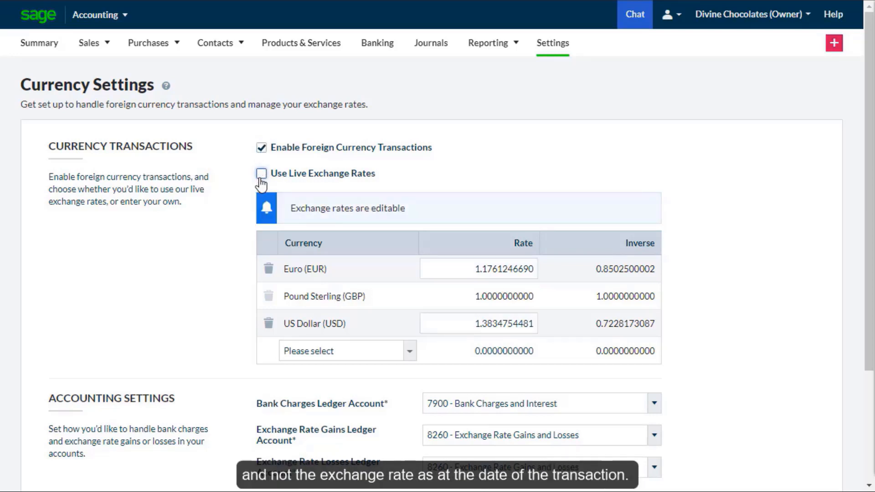
left_click(462, 270)
type("1.18")
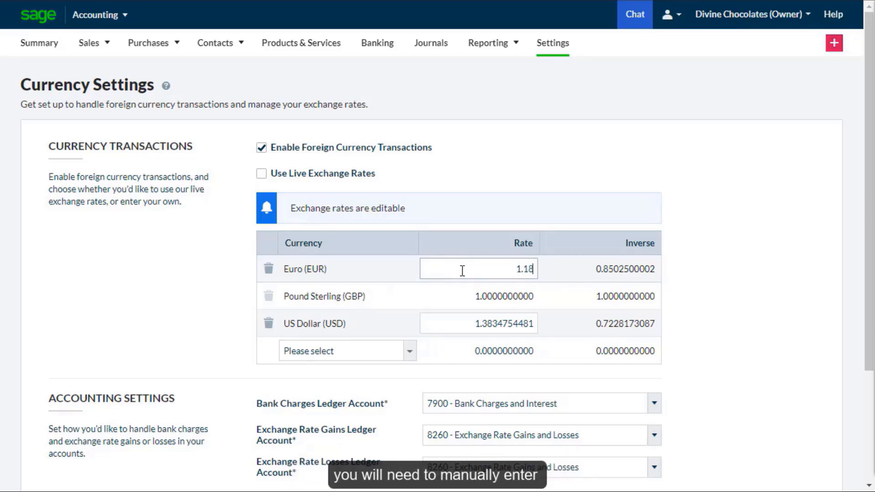
key("Return")
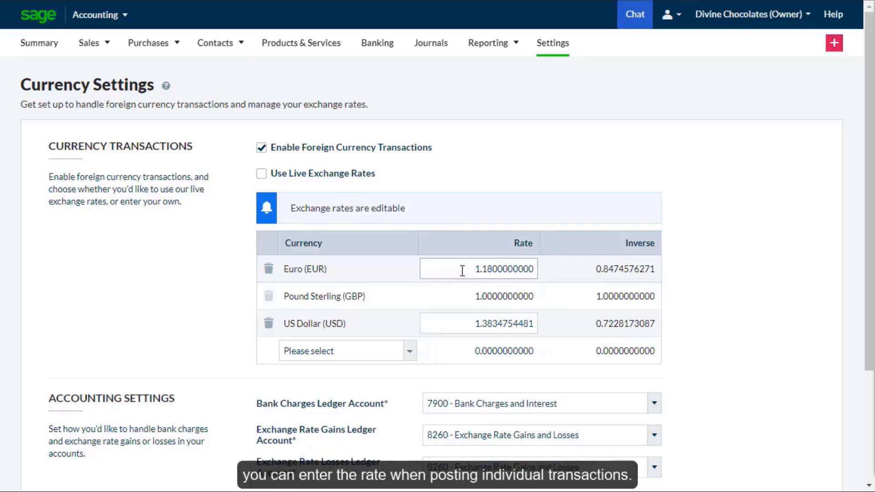
left_click(261, 174)
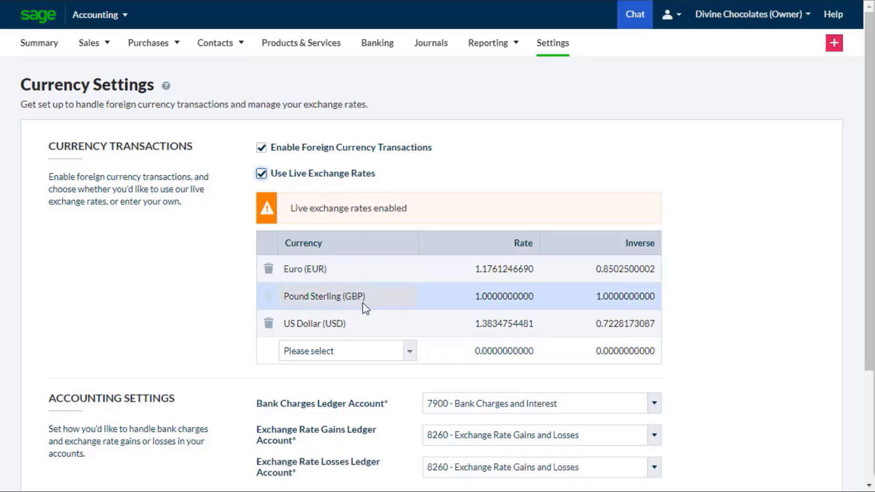
- Add Canadian Dollar (CAD) to the currency list and save the currency settings
left_click(406, 351)
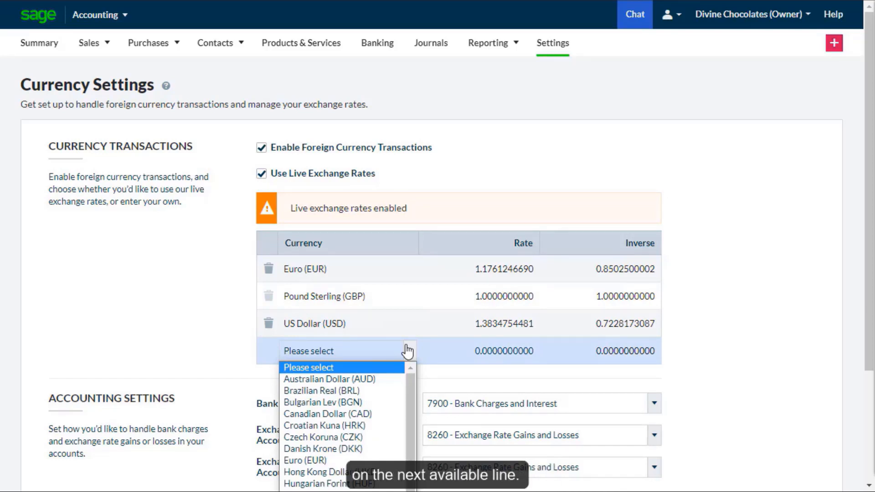
left_click(364, 412)
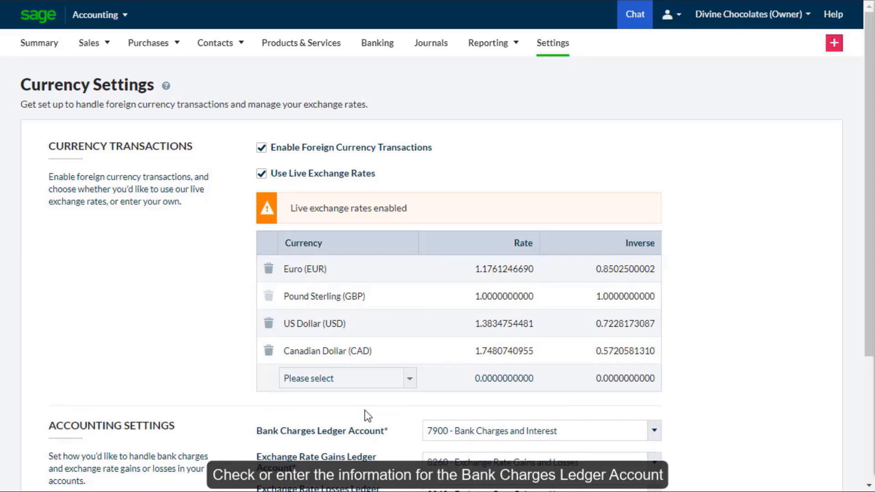
left_click_drag(865, 350, 867, 476)
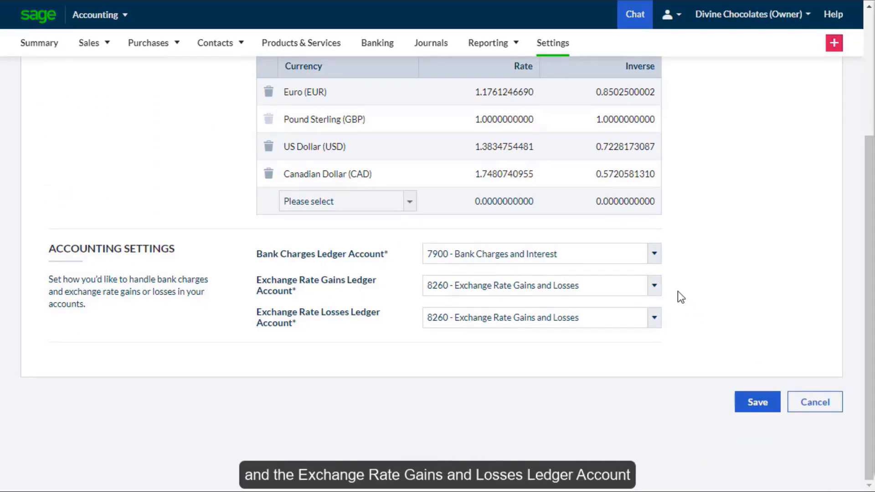
left_click(756, 404)
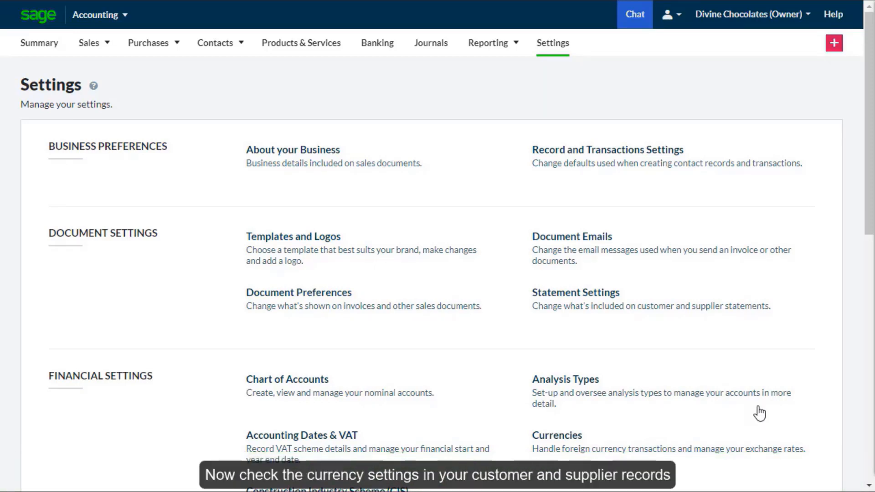
- Start a new supplier record with the business name Carter Administration and the US address format
mouse_move(210, 52)
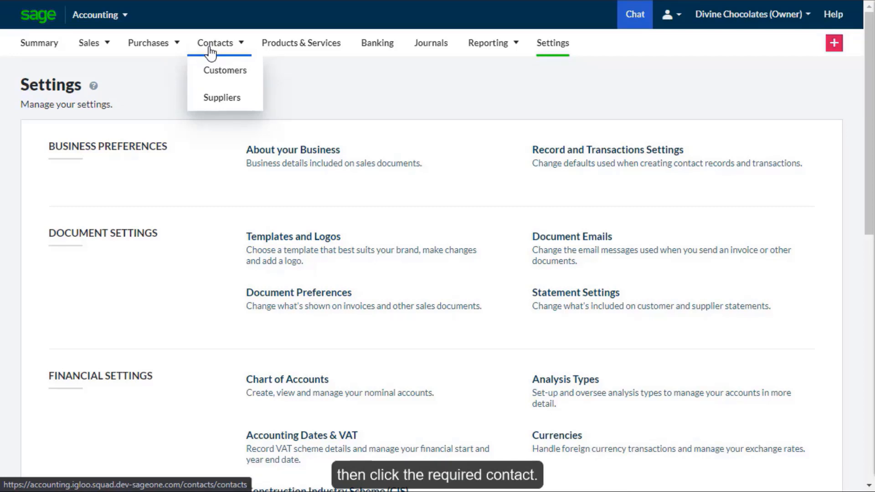
left_click(245, 103)
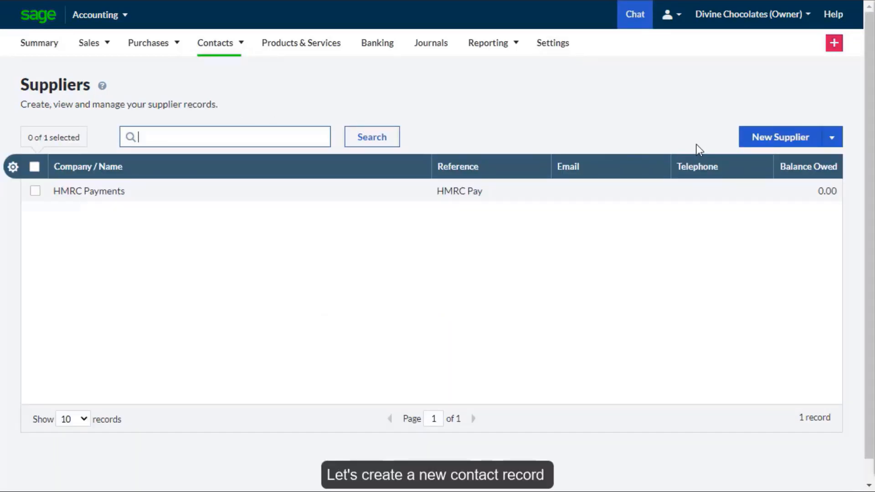
left_click(747, 137)
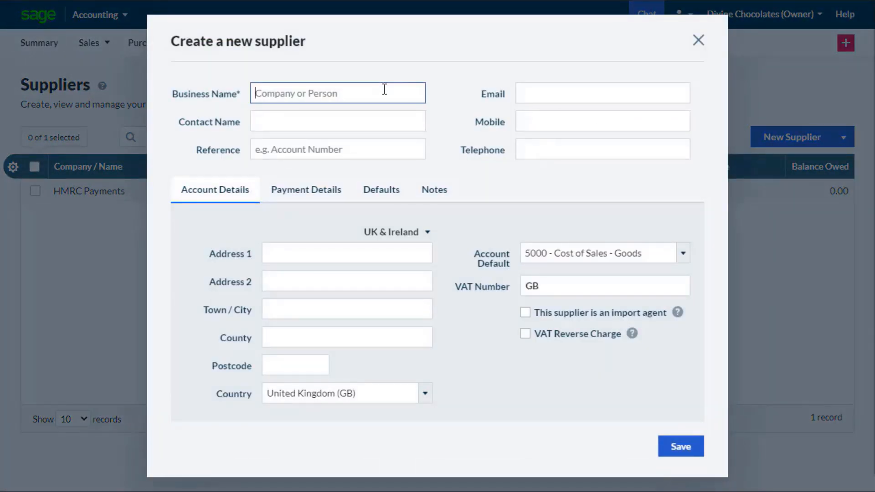
type("Carter A")
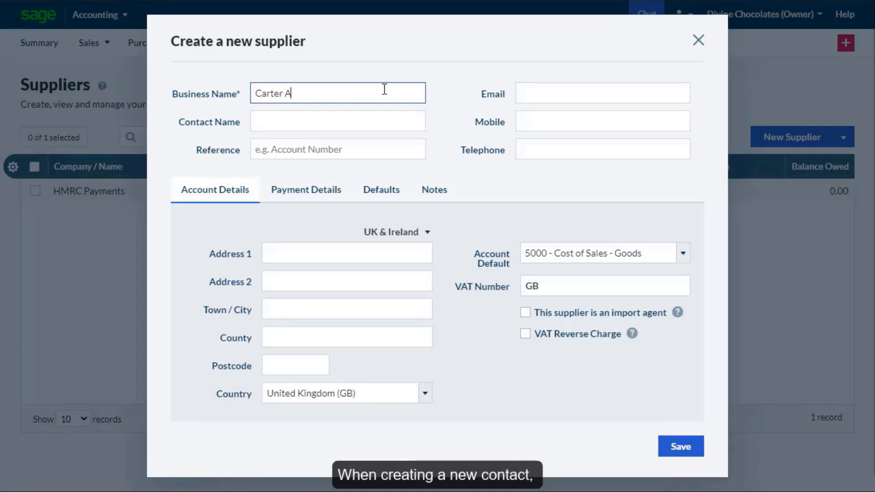
type("dministration")
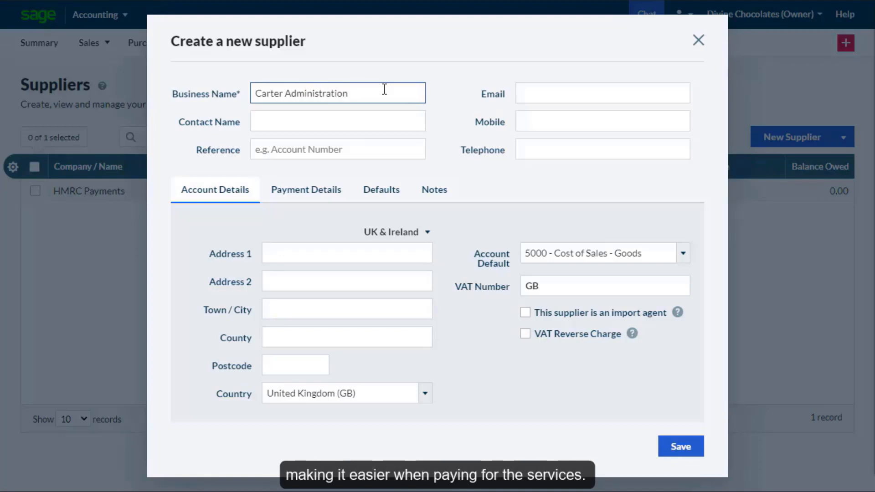
left_click(392, 233)
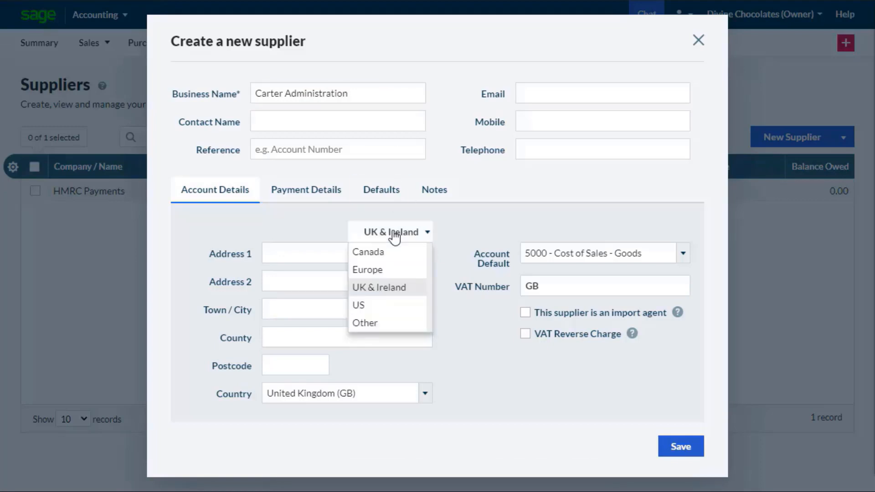
left_click(391, 305)
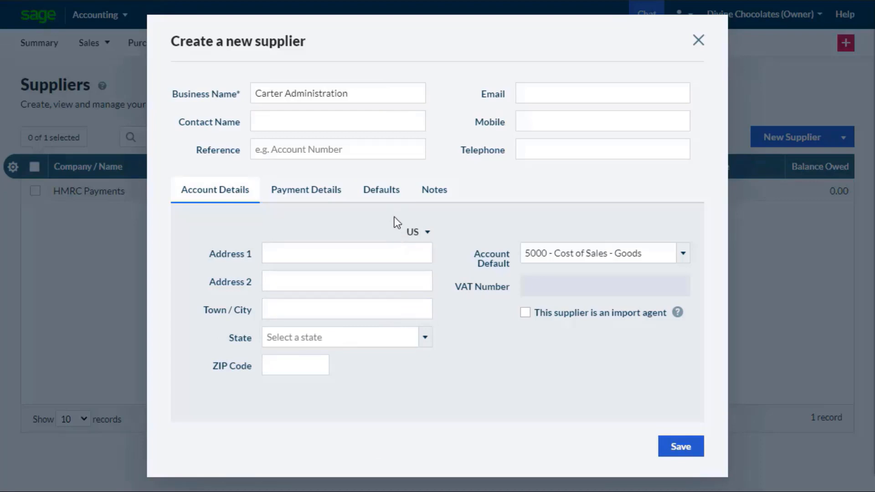
- Set the supplier's default currency to US Dollar (USD) and save the supplier
left_click(392, 203)
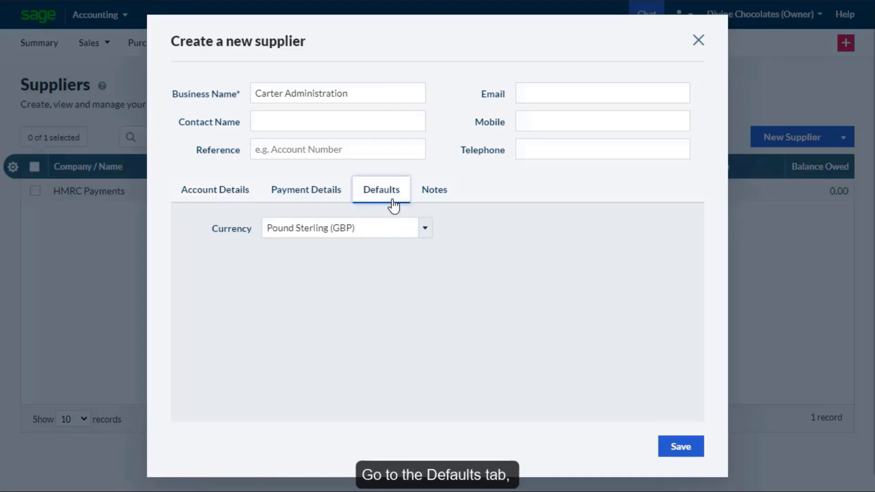
left_click(424, 229)
left_click(397, 284)
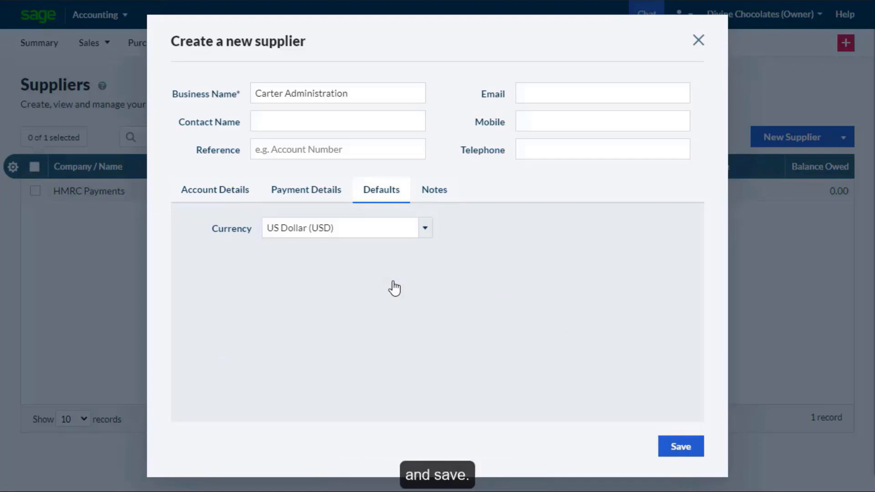
left_click(683, 449)
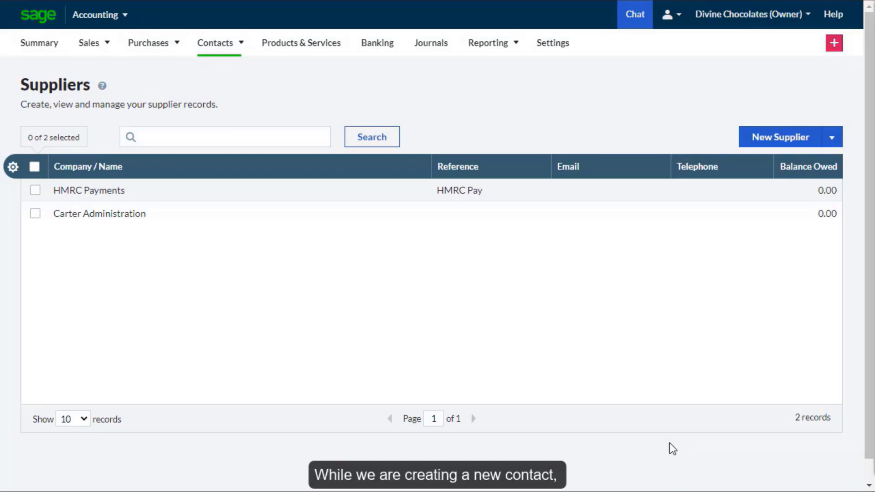
- Open the account details of the South Pines customer for editing and check its currency field
mouse_move(242, 61)
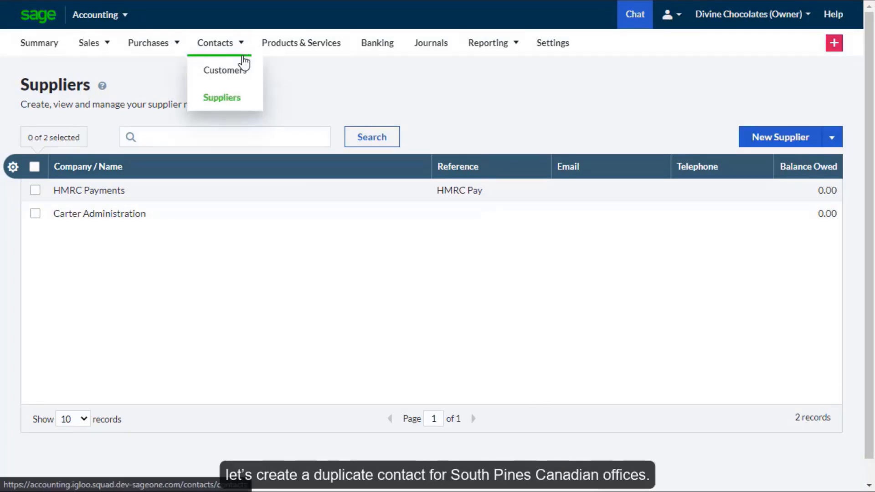
left_click(240, 78)
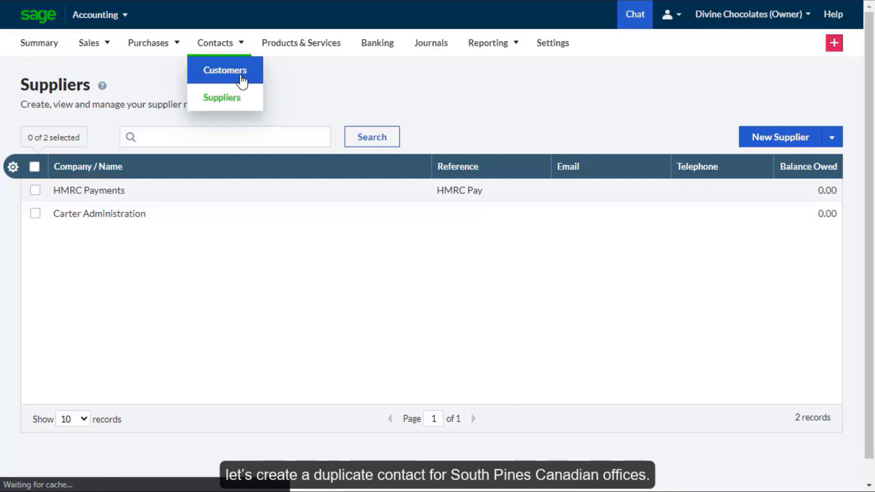
left_click(250, 219)
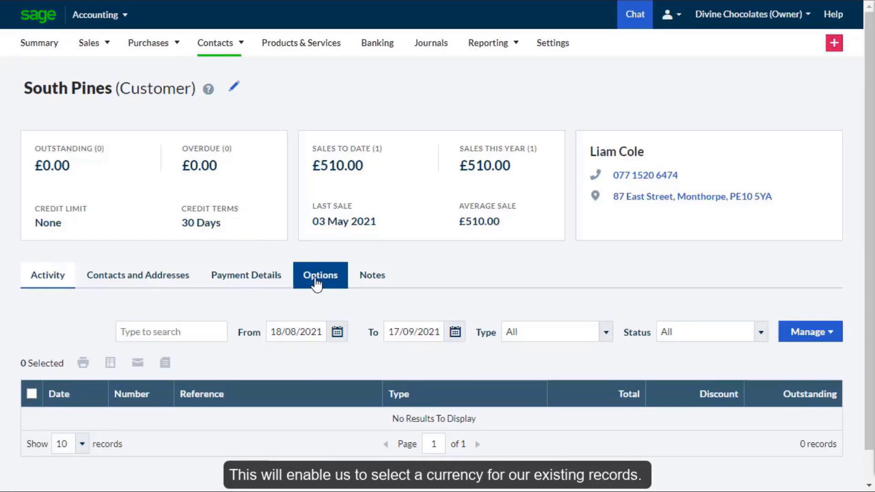
left_click(317, 282)
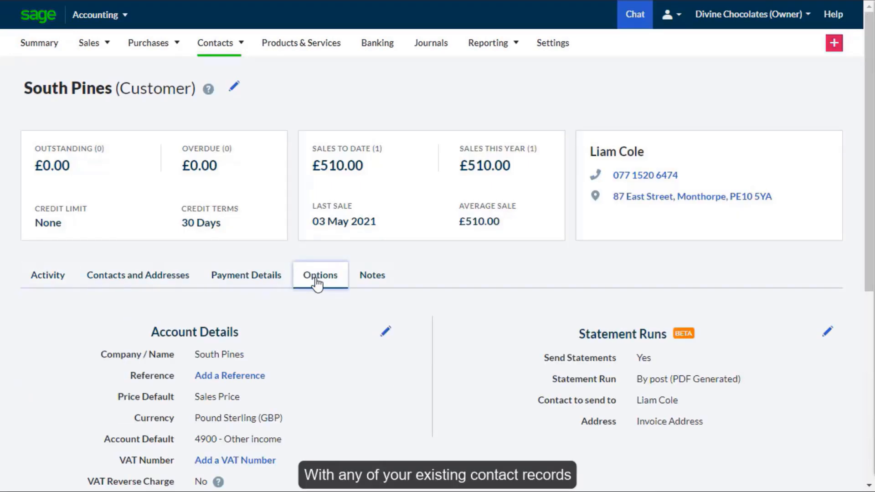
left_click(385, 331)
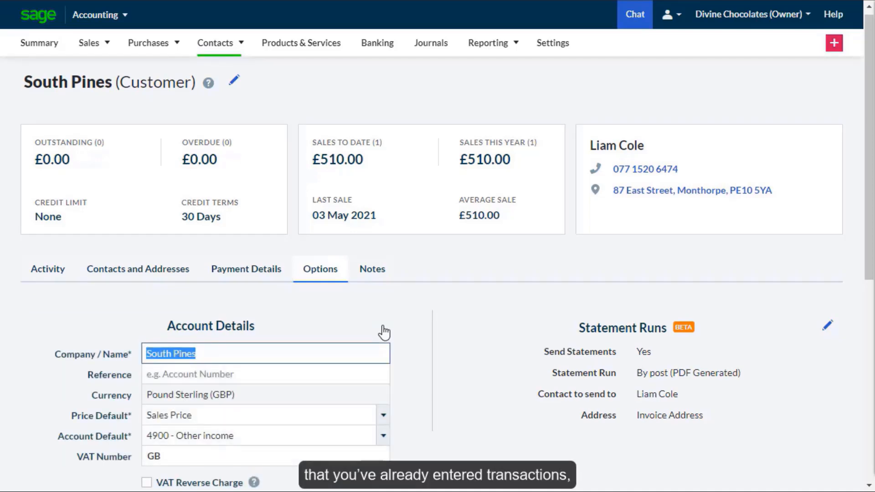
triple_click(244, 394)
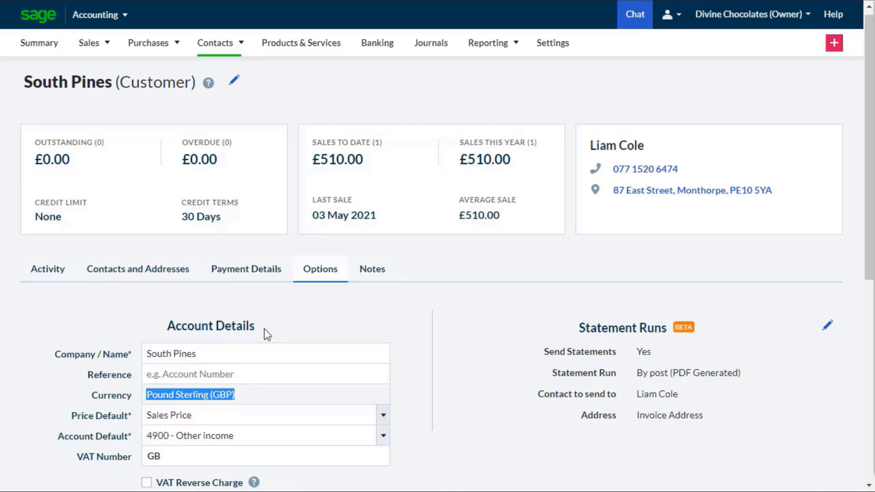
- Start a new customer record named South Pines (CA) with a Canada address in the province British Columbia (BC)
mouse_move(220, 53)
left_click(224, 82)
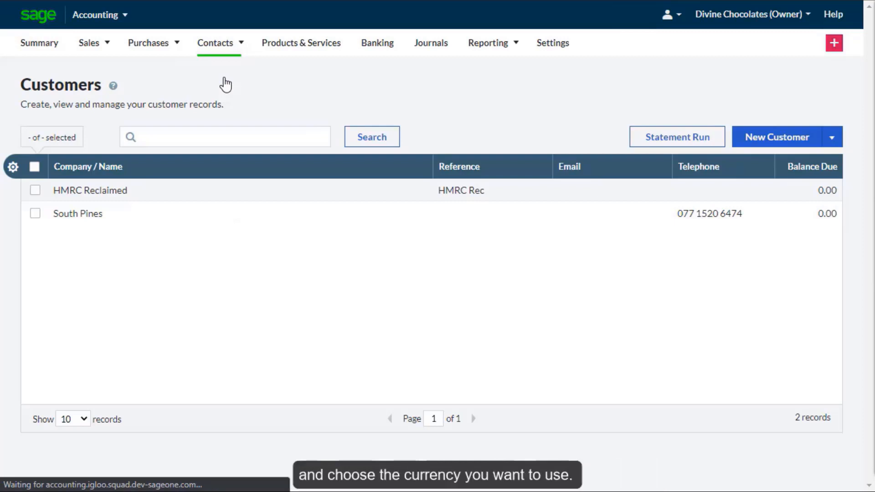
left_click(749, 139)
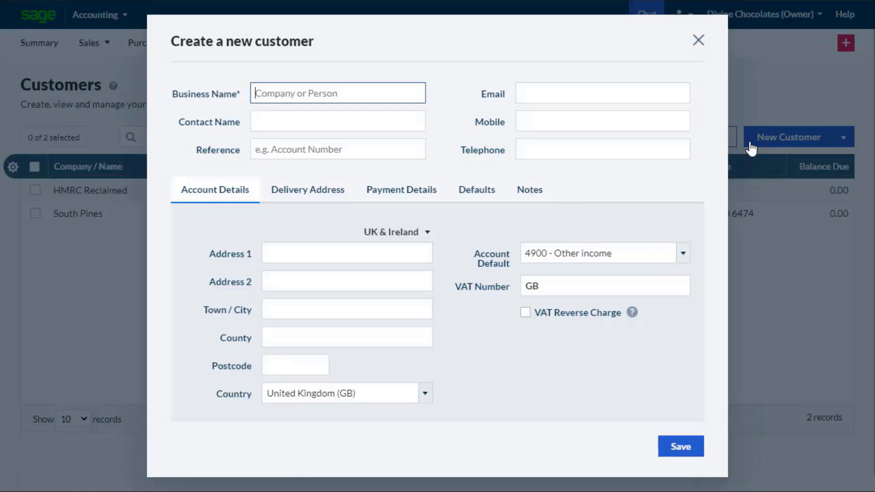
type("South Pines (CA)")
left_click(401, 231)
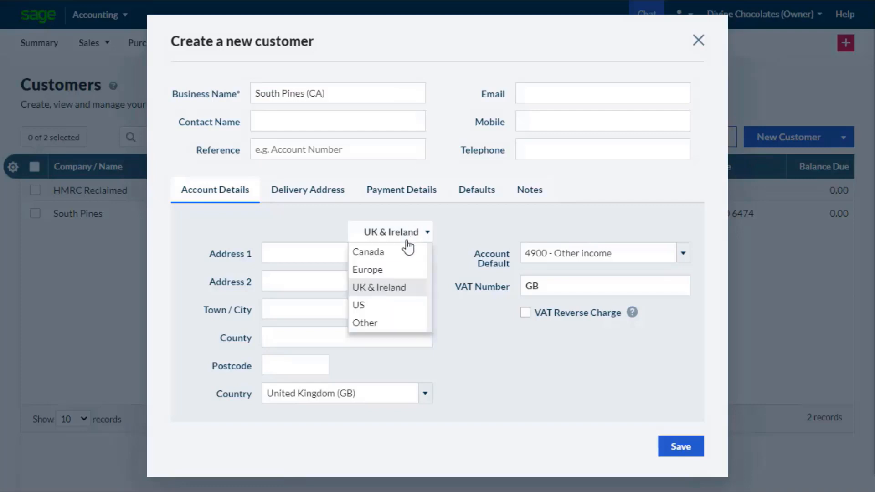
left_click(405, 251)
left_click(412, 339)
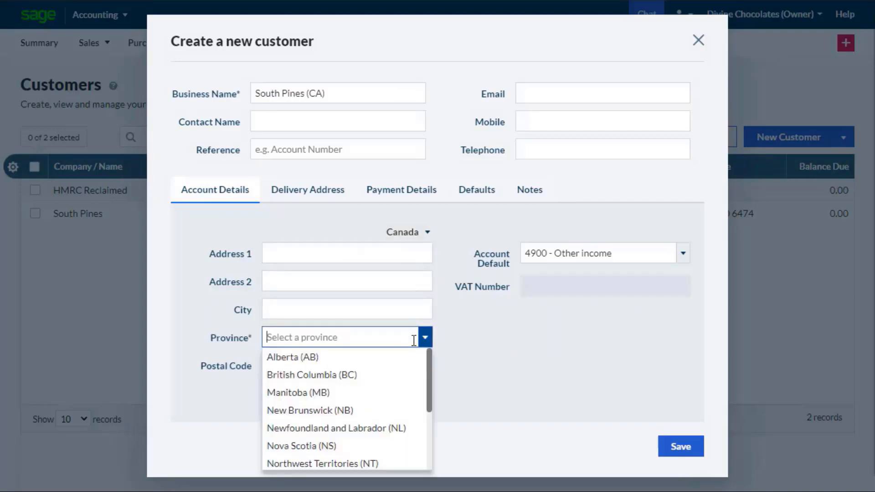
left_click(412, 375)
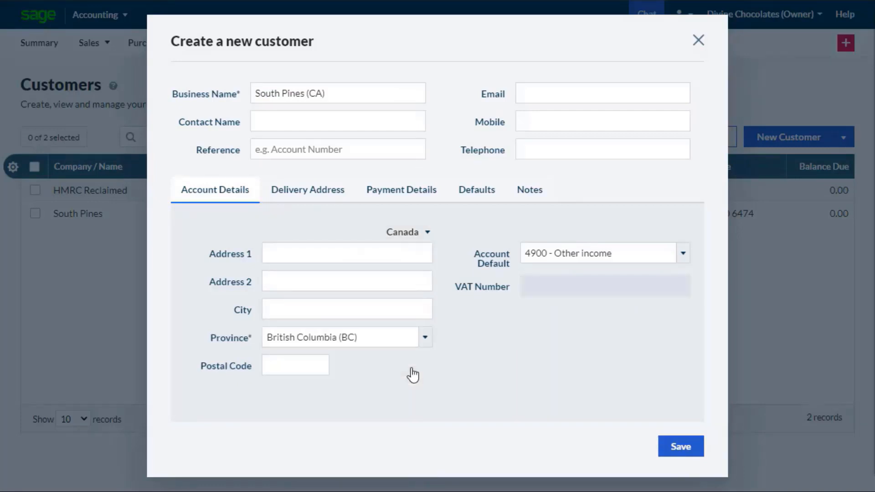
- Set the new customer's default currency to Canadian Dollar (CAD) and save the customer
left_click(477, 200)
left_click(425, 258)
left_click(398, 329)
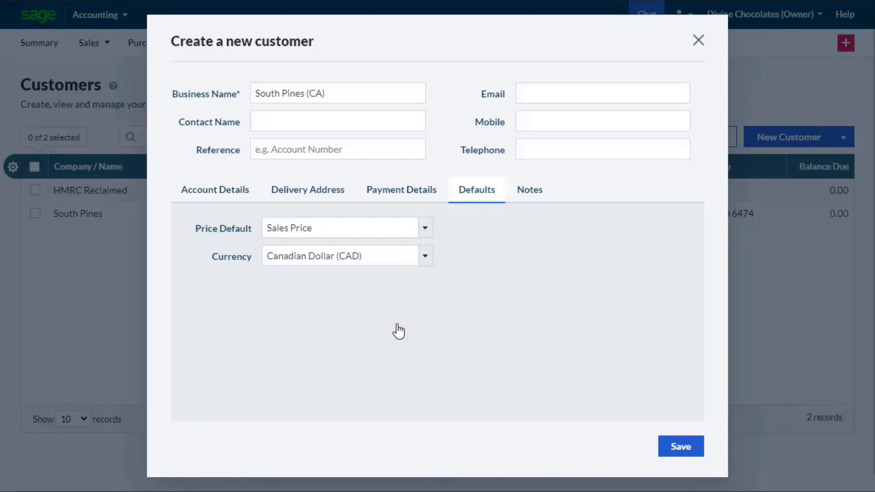
left_click(675, 452)
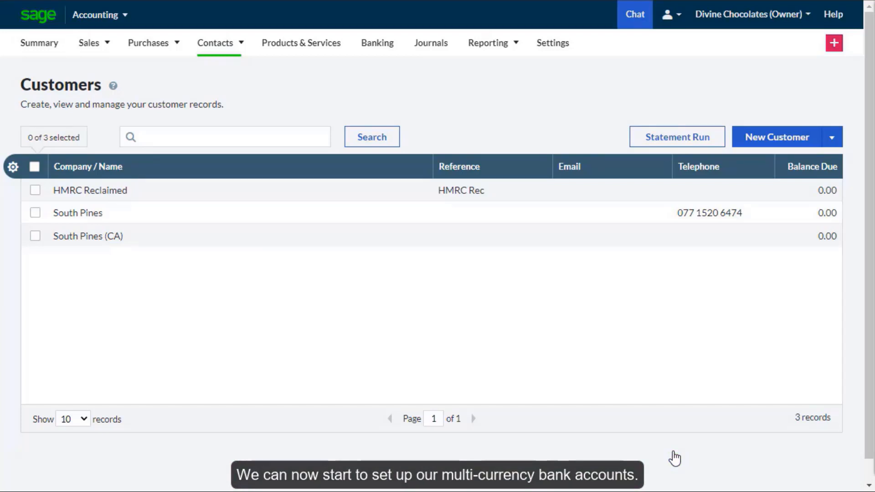
- Start a new bank account of type Current in the banking area and name it USD Account
left_click(373, 60)
left_click(823, 176)
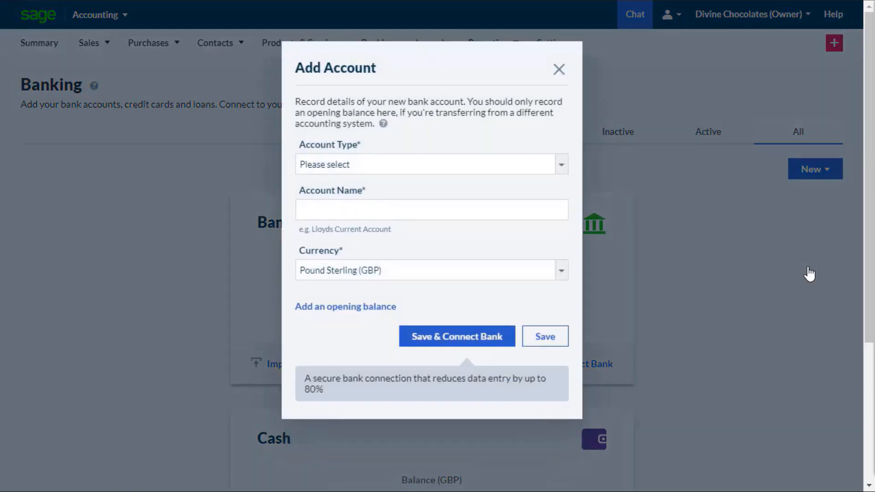
left_click(563, 169)
left_click(552, 193)
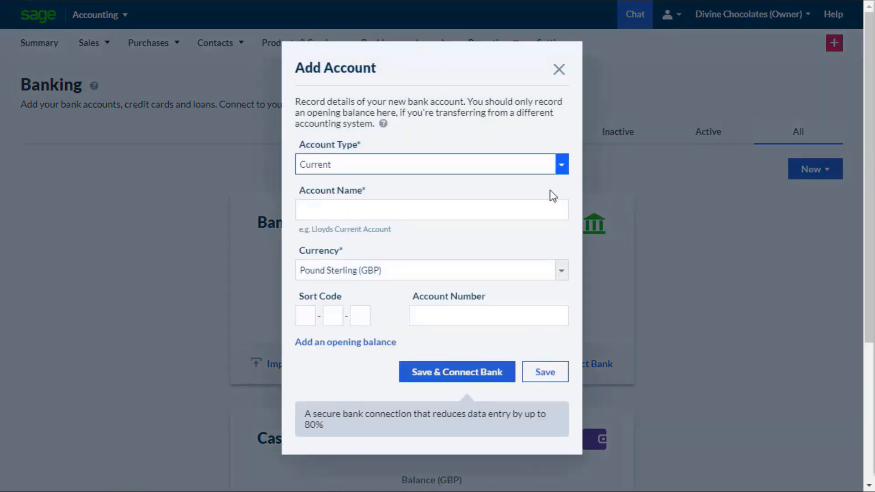
left_click(514, 209)
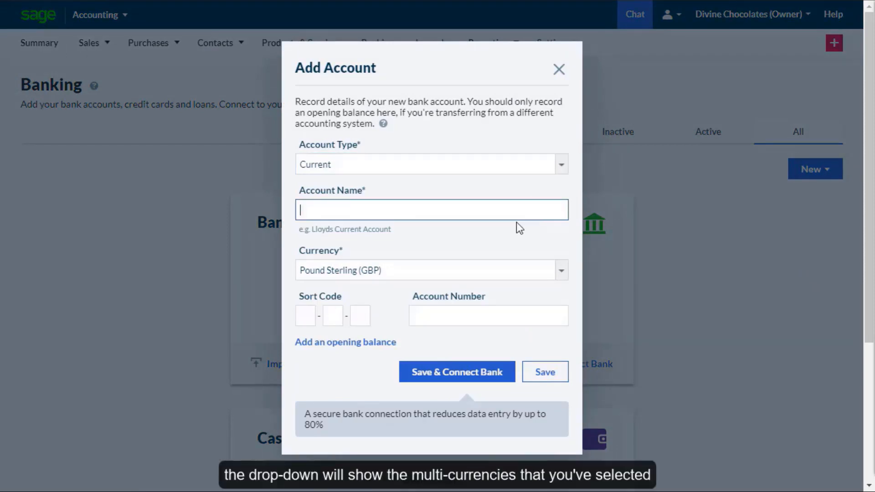
type("USD Account")
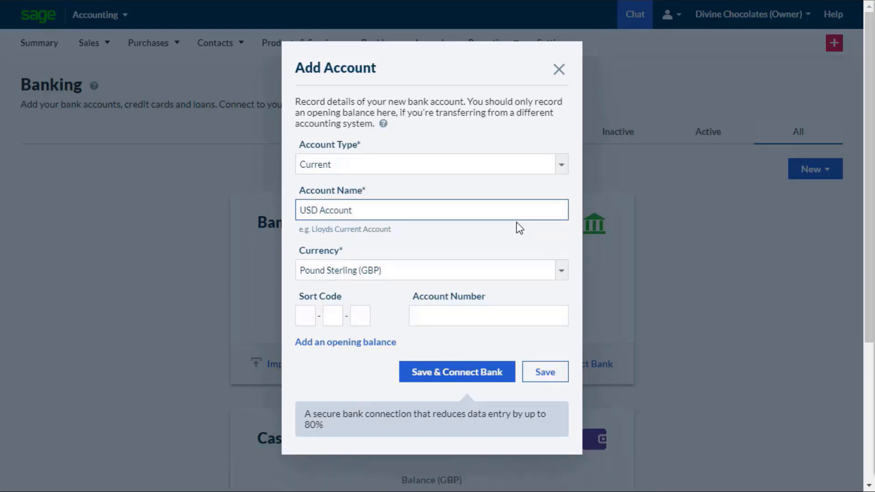
- Set the new account's currency to US Dollar (USD), enter its account number and save the bank account
left_click(524, 271)
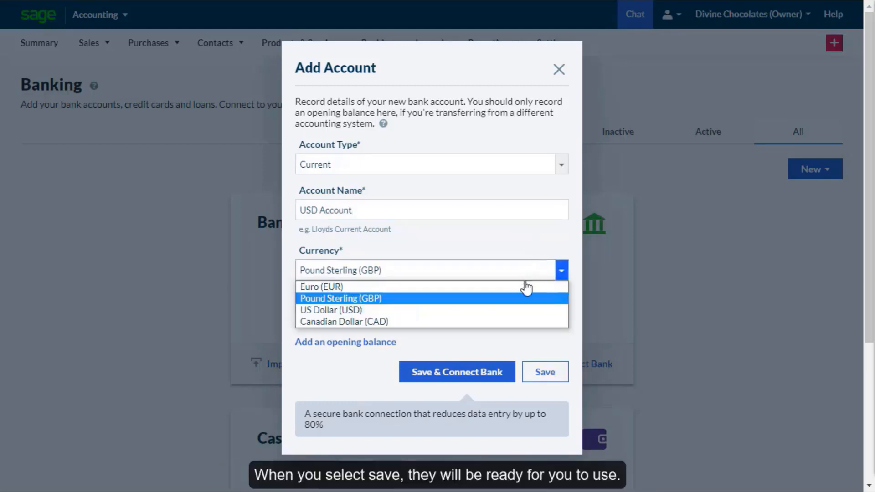
left_click(509, 309)
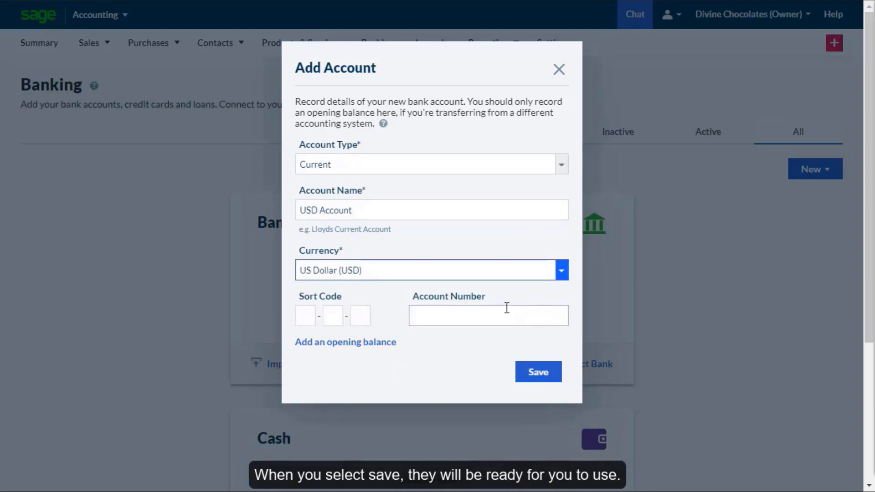
left_click(507, 308)
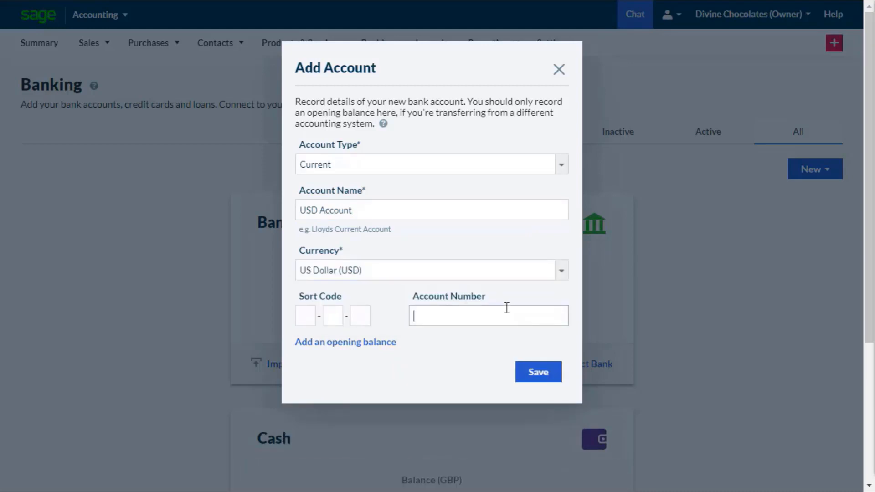
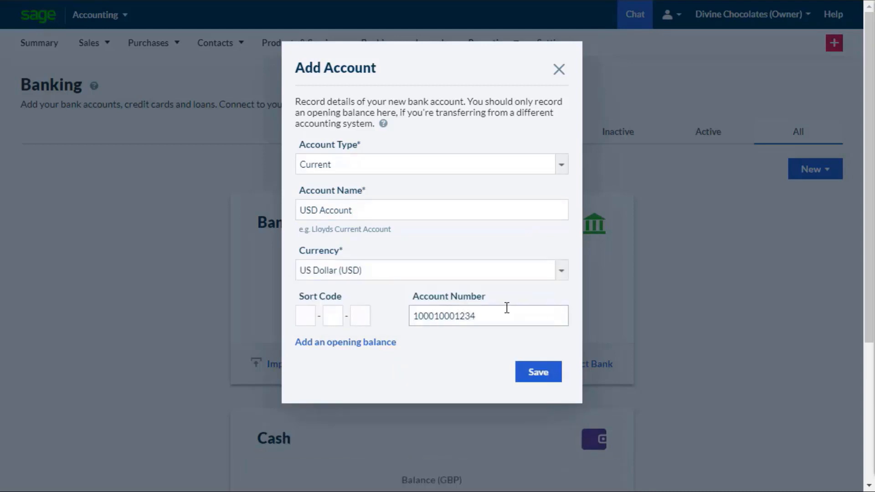
left_click(532, 379)
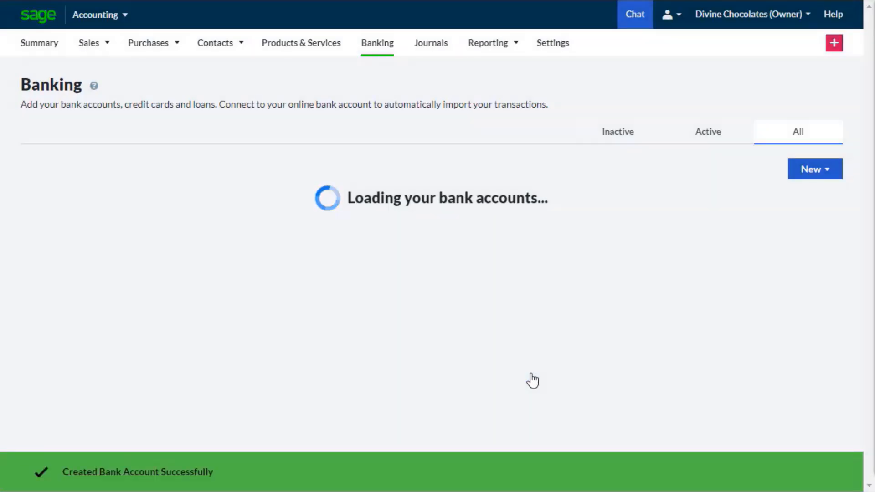
scroll(532, 380, "down", 4)
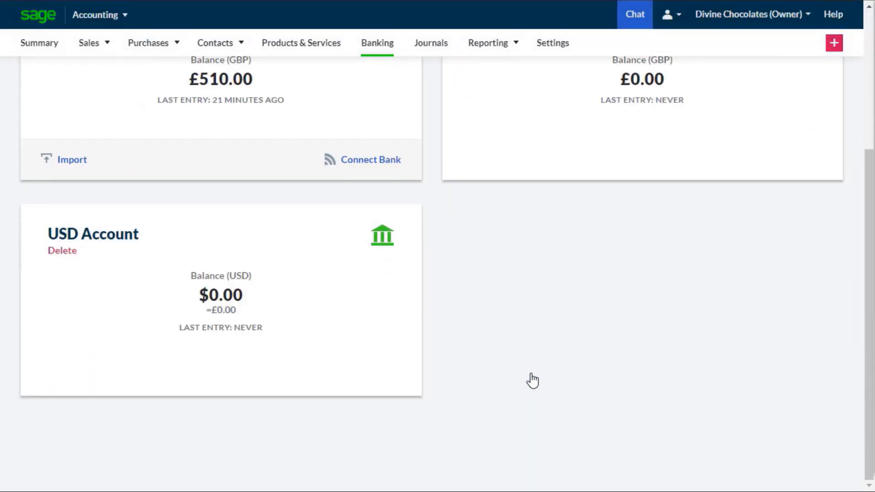
- Start another bank account of type Current and name it CAD Account
left_click_drag(867, 319, 865, 209)
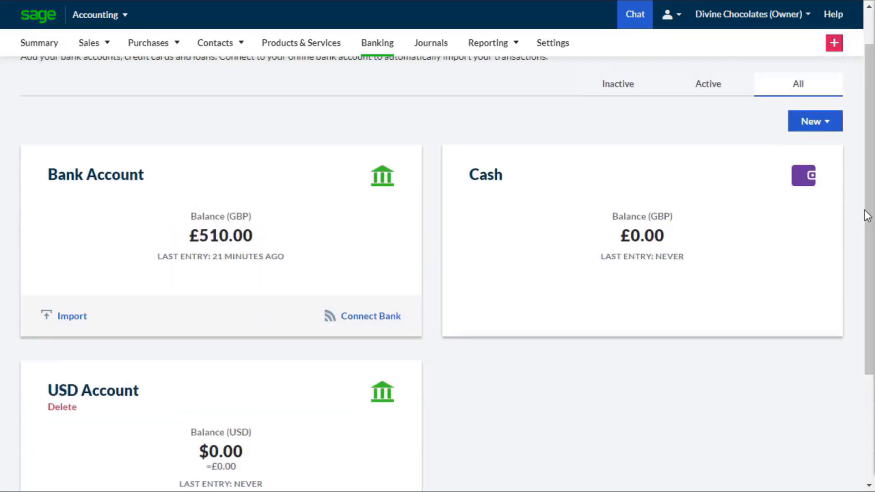
left_click(815, 128)
left_click(812, 225)
left_click(500, 124)
left_click(488, 150)
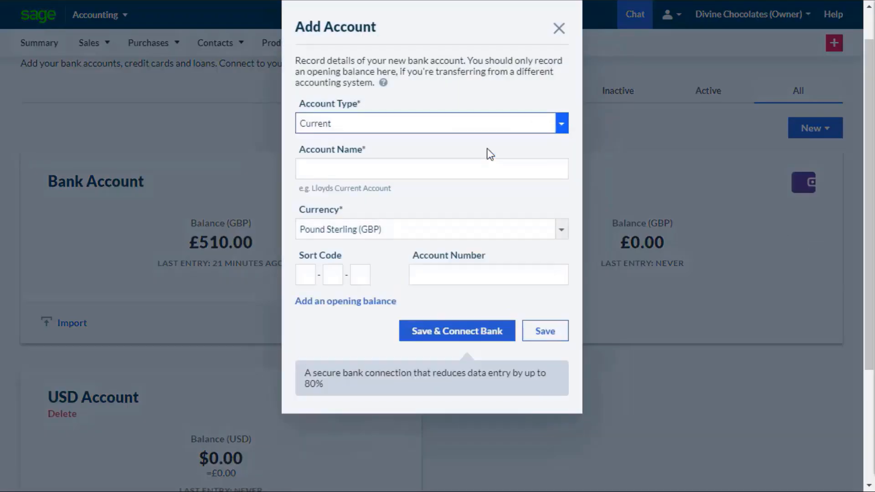
left_click(480, 169)
type("CAD Account")
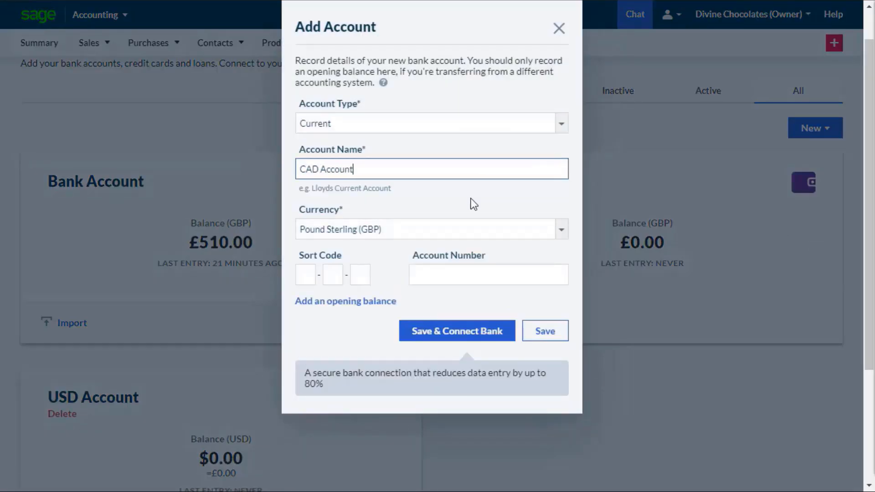
- Set this account's currency to Canadian Dollar (CAD), enter its account number and save the bank account
left_click(554, 231)
left_click(531, 280)
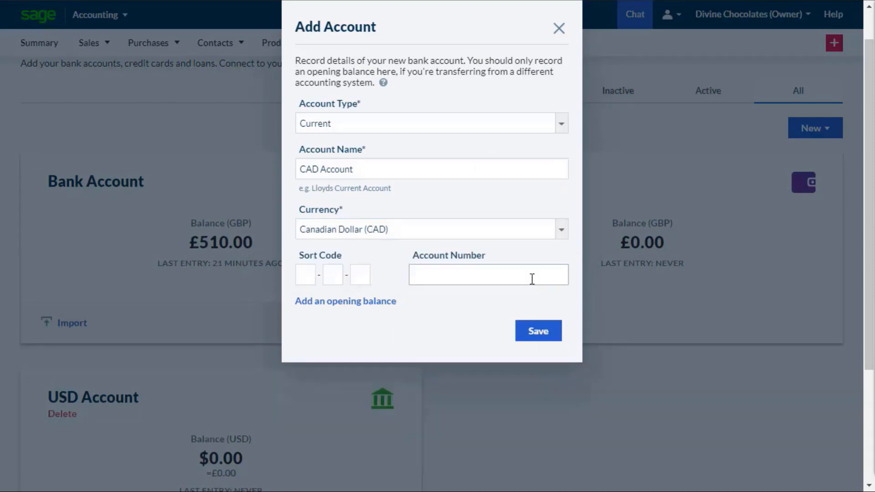
left_click(532, 279)
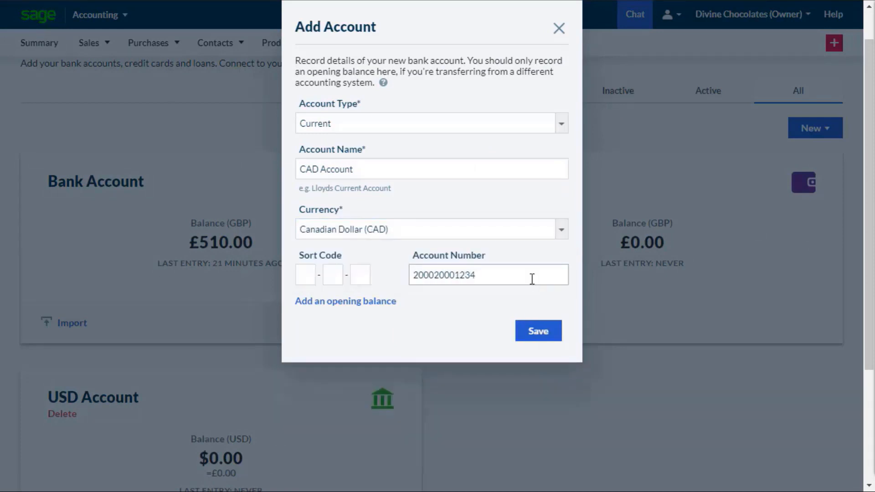
left_click(538, 332)
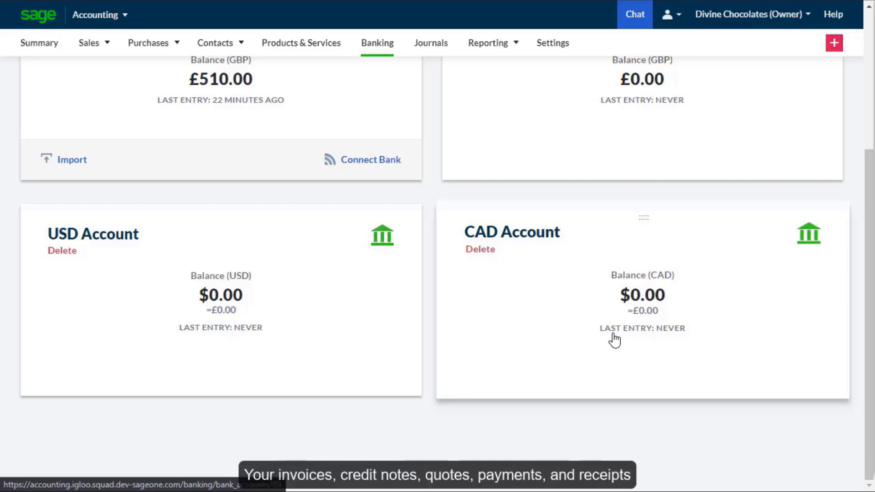
- Start a new sales invoice for the customer South Pines (CA)
left_click_drag(867, 262, 869, 119)
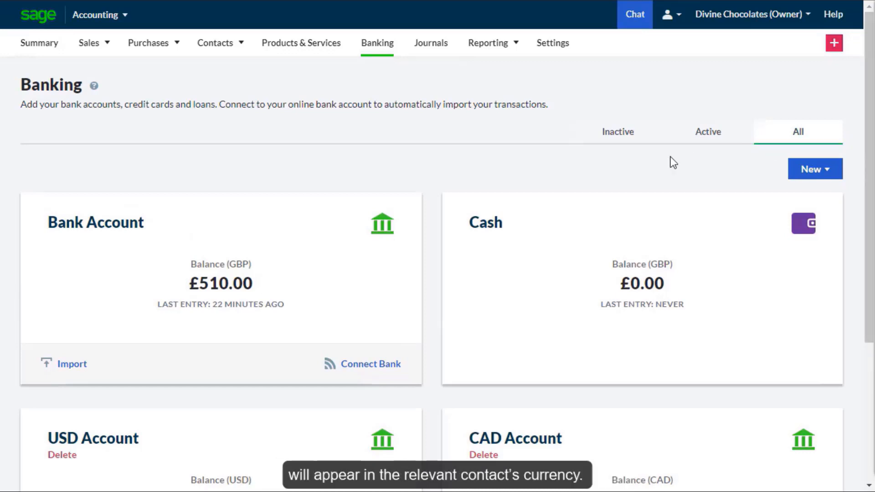
mouse_move(98, 51)
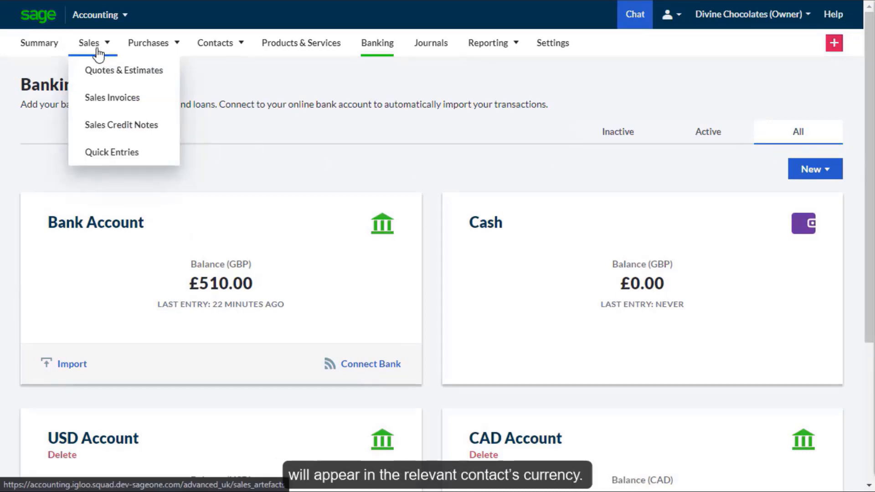
left_click(111, 108)
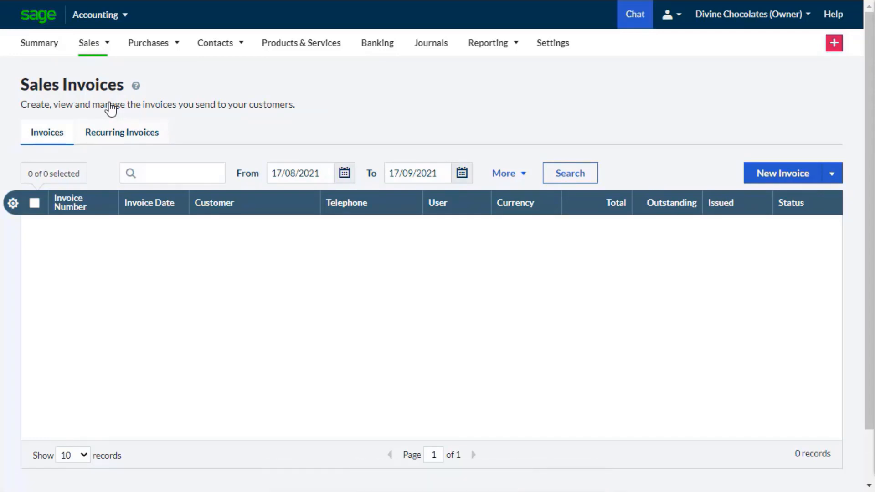
left_click(754, 177)
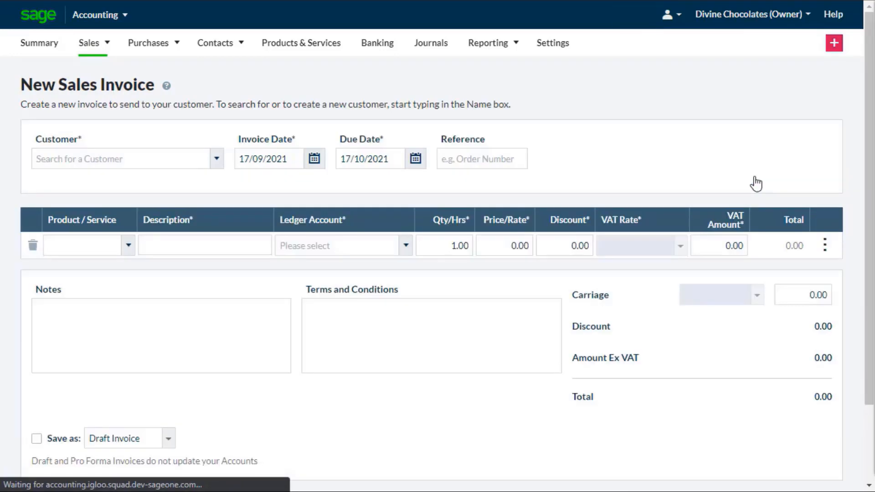
left_click(217, 159)
left_click(212, 196)
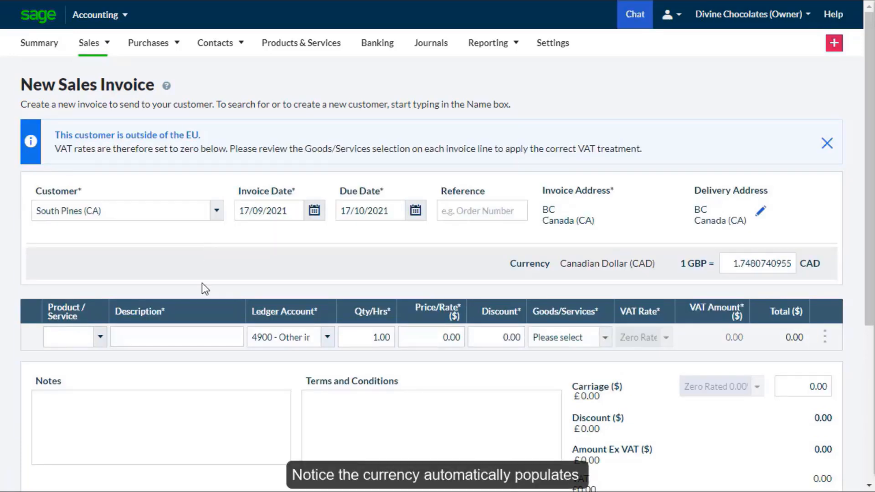
- Fill in the invoice line as Custom chocolates, priced at 200 and classed as goods, and set the carriage to 50
left_click(194, 330)
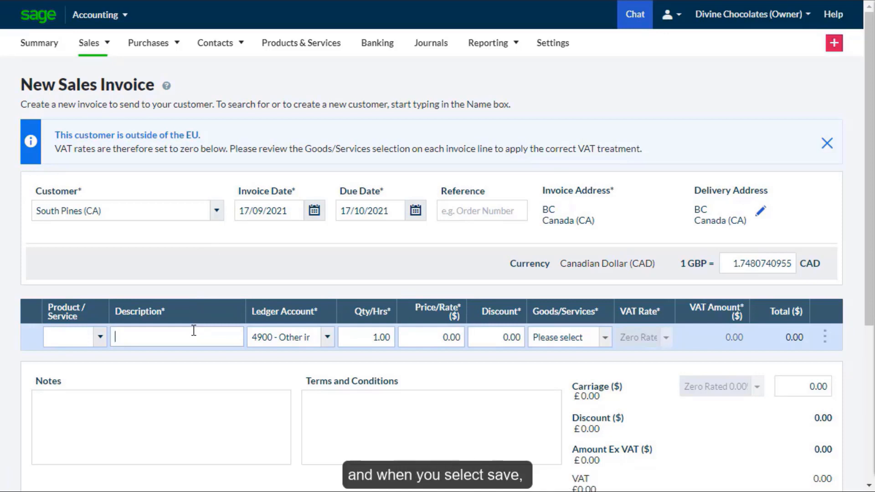
type("Custom chocolates")
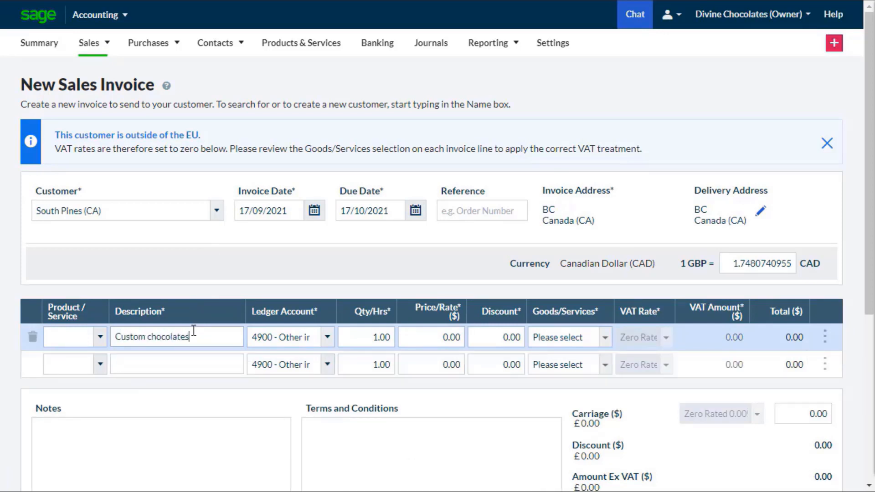
left_click(428, 337)
type("200")
left_click(532, 339)
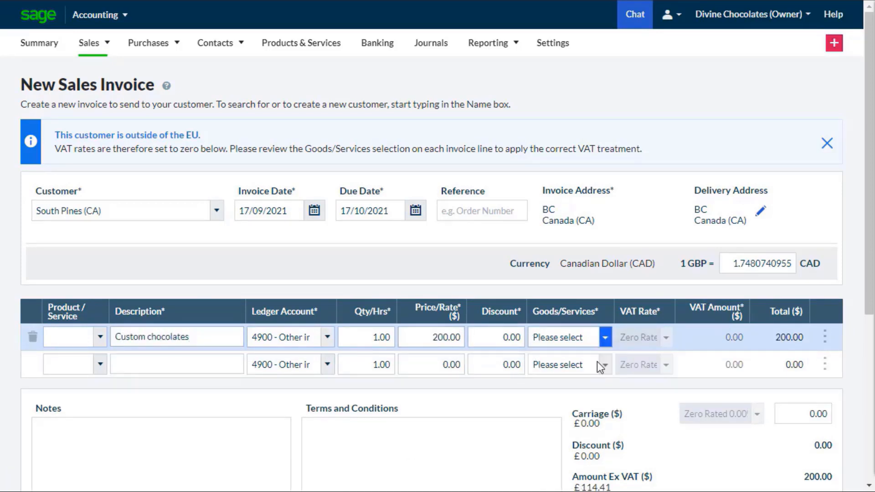
left_click(597, 361)
left_click(804, 412)
type("50")
- Save the sales invoice and view its amounts in GBP, returning the display to CAD
scroll(859, 452, "down", 5)
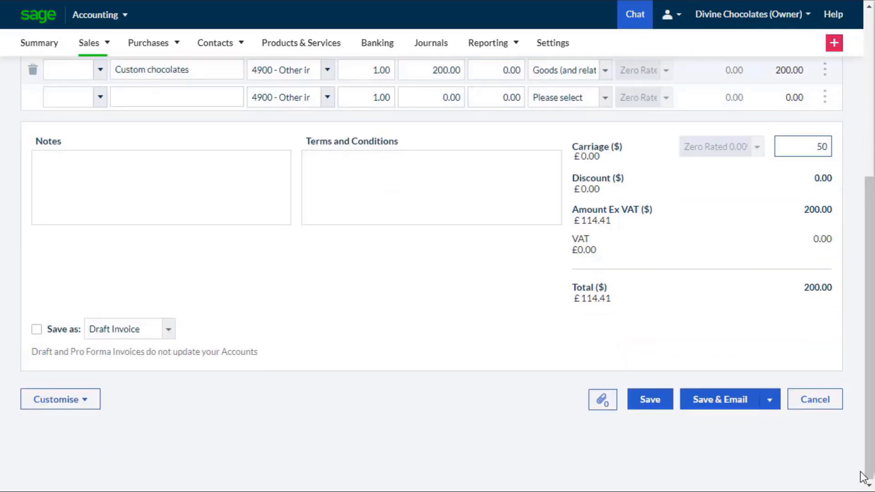
left_click(650, 413)
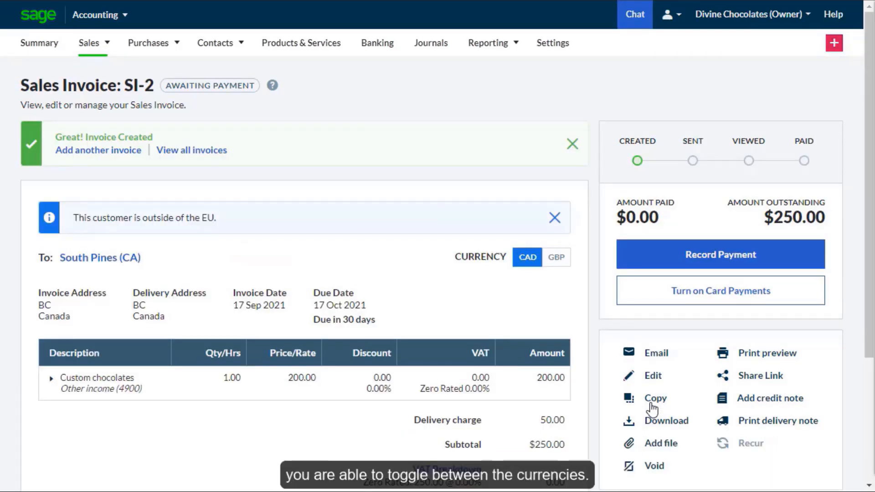
left_click(557, 263)
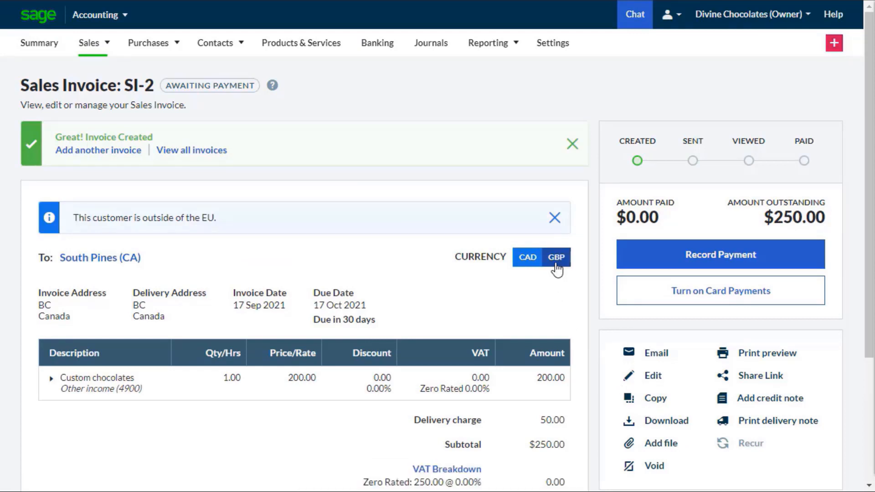
left_click(527, 264)
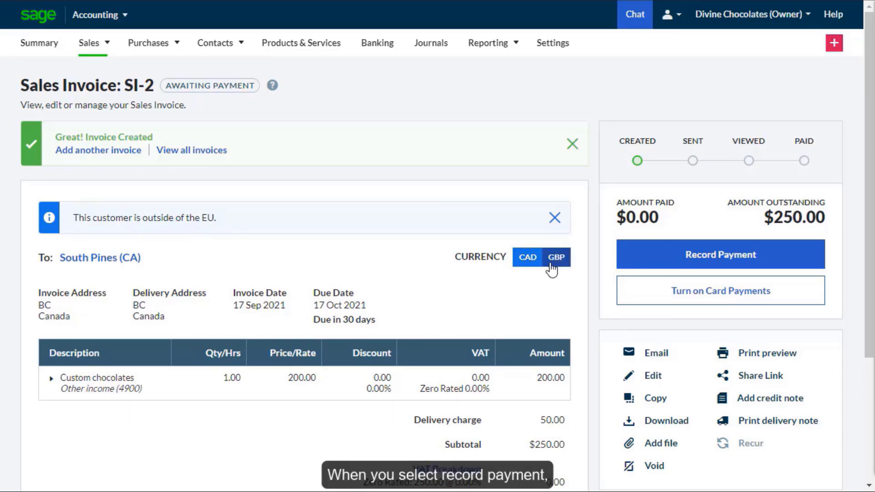
- Record a $250.00 payment for the invoice into the CAD Account with the method Electronic
left_click(651, 263)
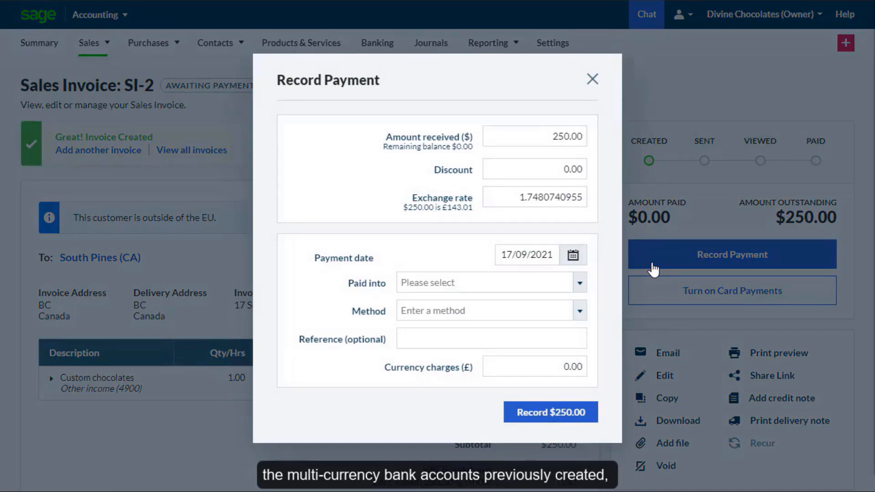
left_click(579, 283)
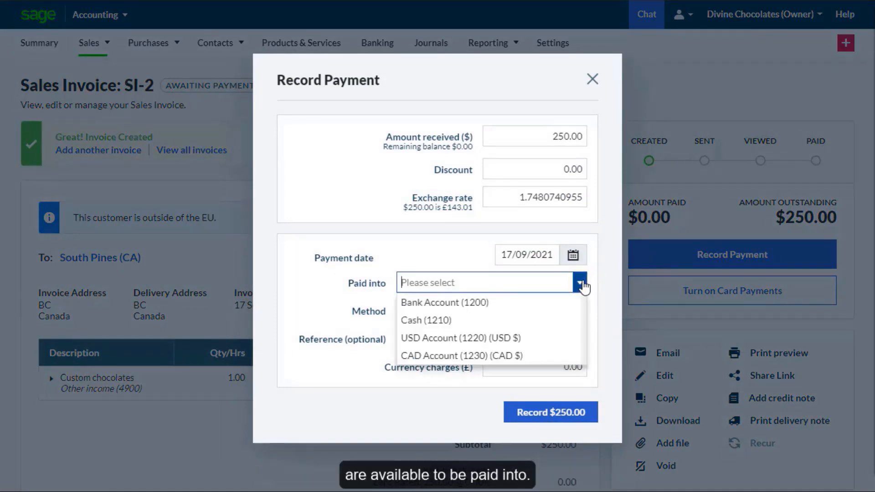
left_click(529, 357)
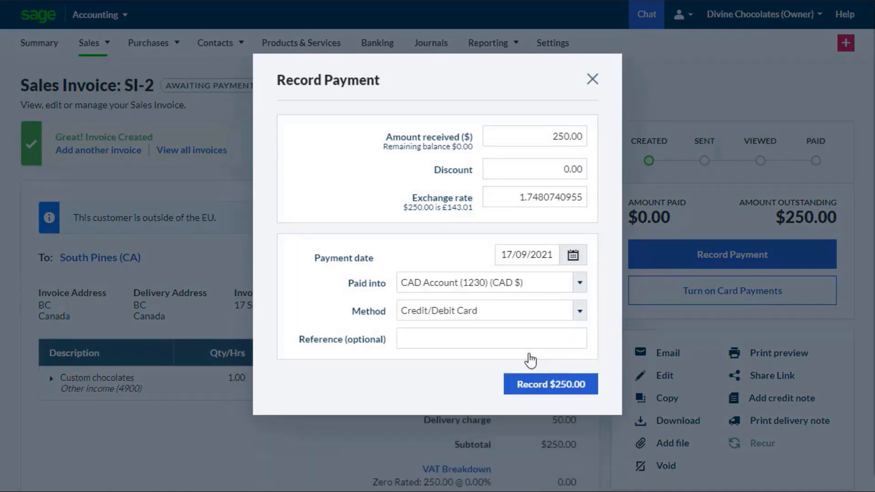
left_click(580, 312)
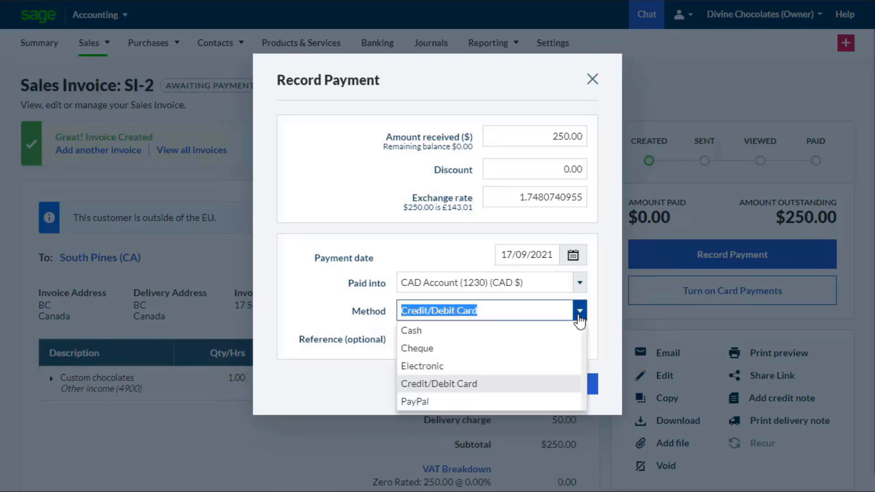
left_click(532, 369)
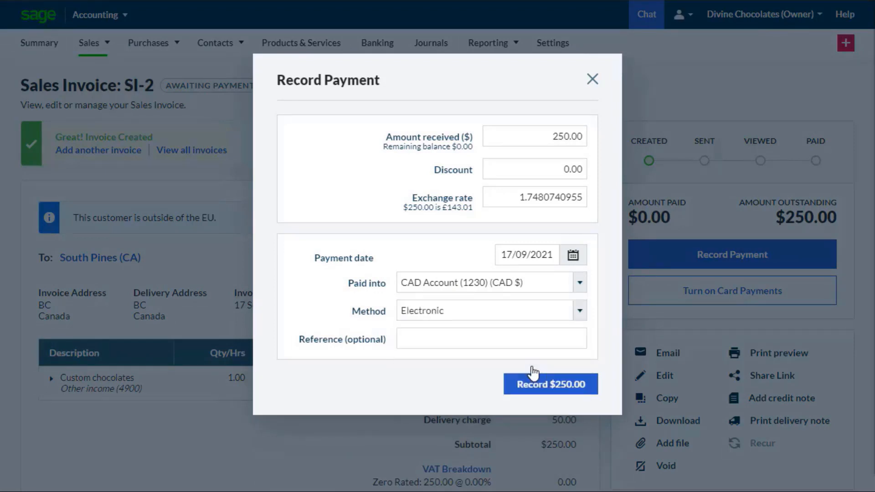
left_click(558, 388)
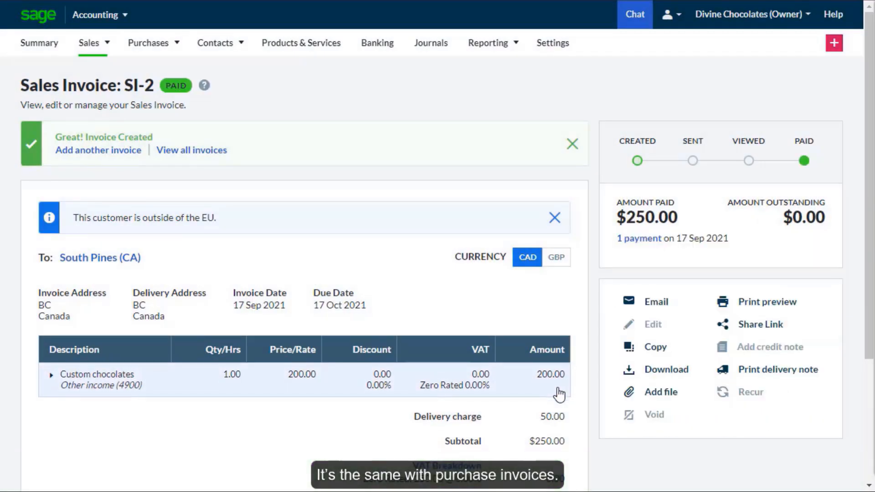
- Start a new purchase invoice for the supplier Carter Administration
left_click(167, 73)
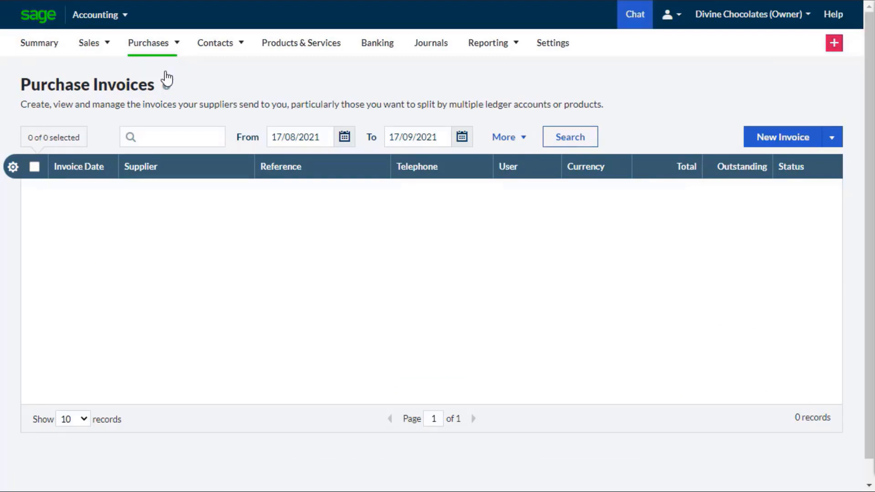
left_click(751, 141)
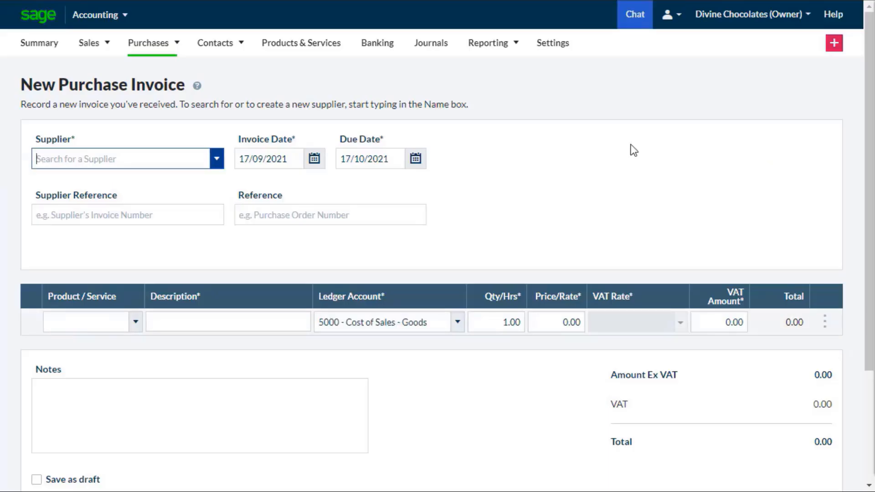
left_click(217, 158)
left_click(204, 182)
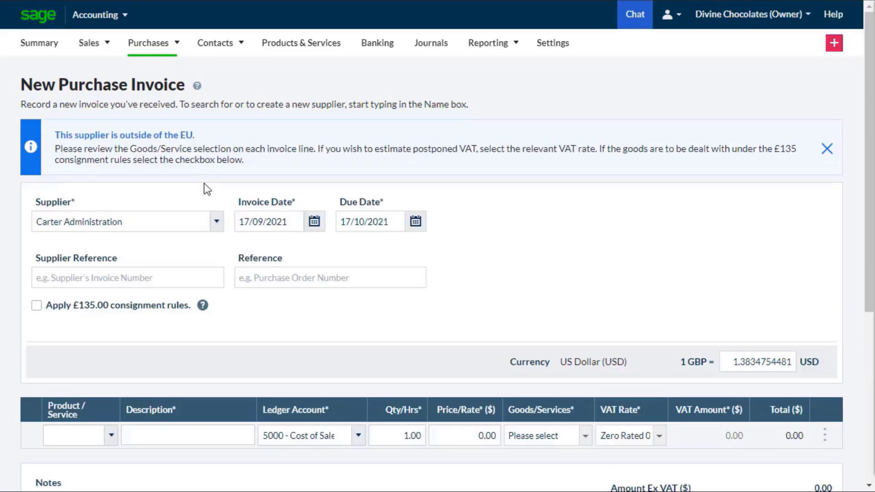
- Fill in the purchase invoice line as Contract review, priced at 300 and classed as standalone services
left_click(201, 435)
type("Contract review")
left_click(472, 439)
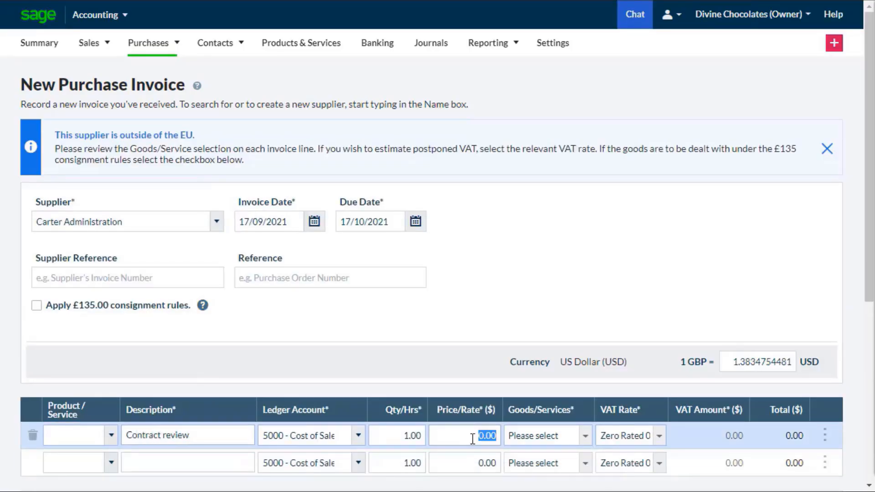
type("300")
left_click(585, 436)
left_click(586, 471)
scroll(860, 470, "down", 5)
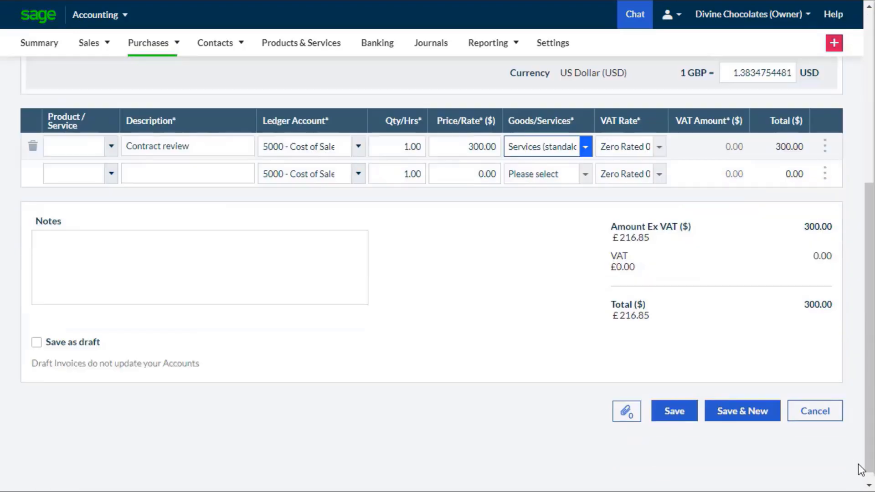
- Save the purchase invoice and view its amounts in GBP, returning the display to USD
left_click(676, 419)
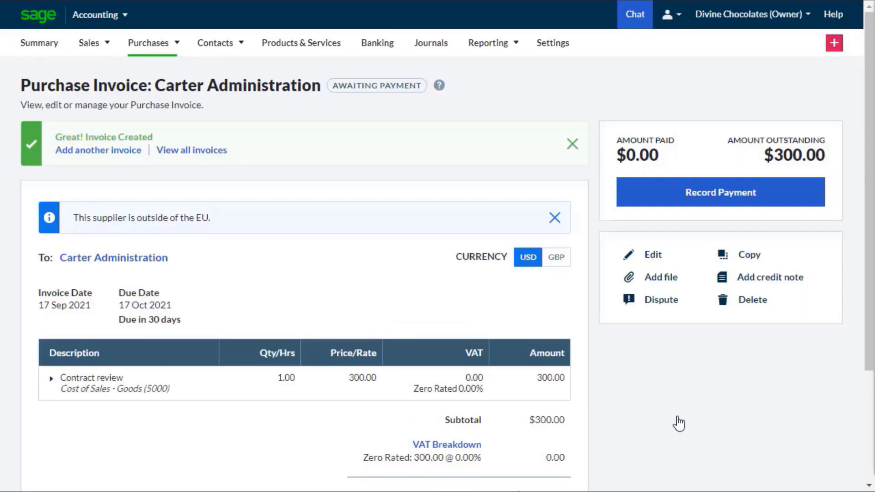
left_click(561, 266)
left_click(529, 265)
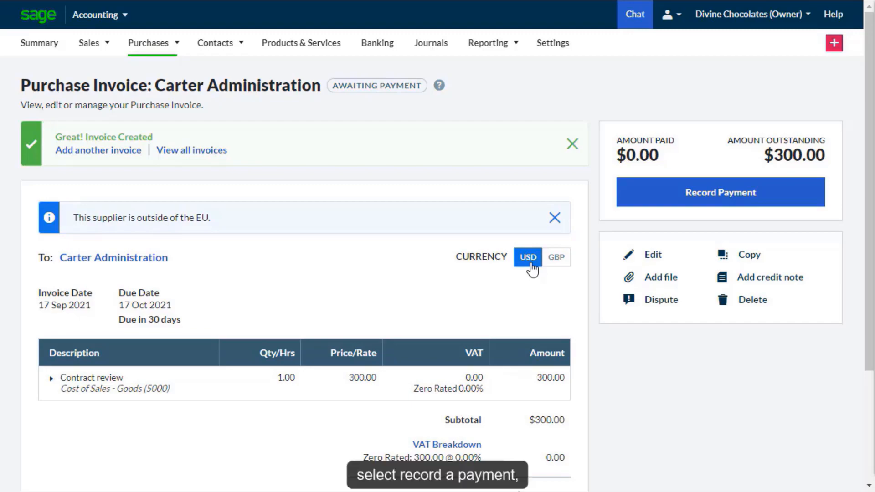
- Record a $300.00 payment for the purchase invoice from the USD Account with the method Electronic
left_click(655, 200)
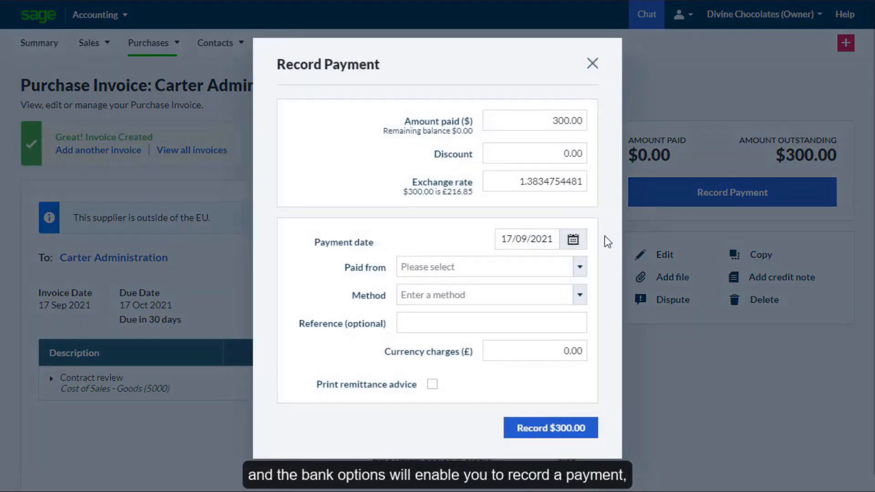
left_click(580, 269)
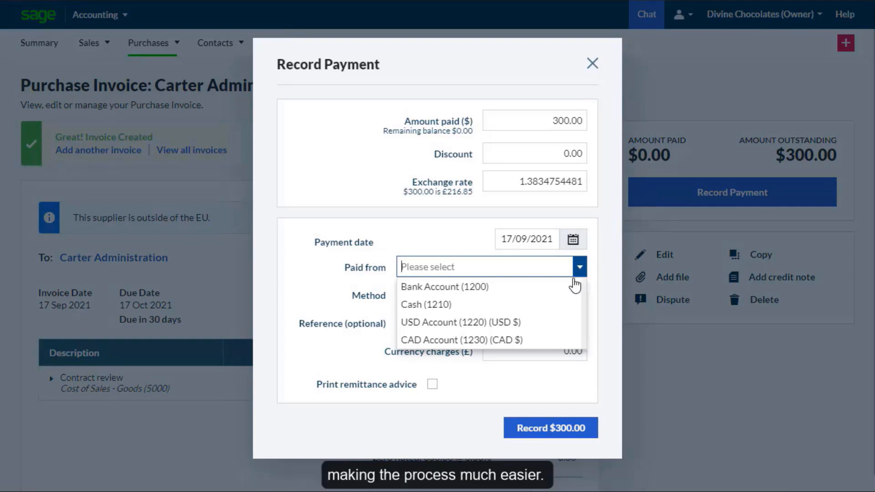
left_click(545, 323)
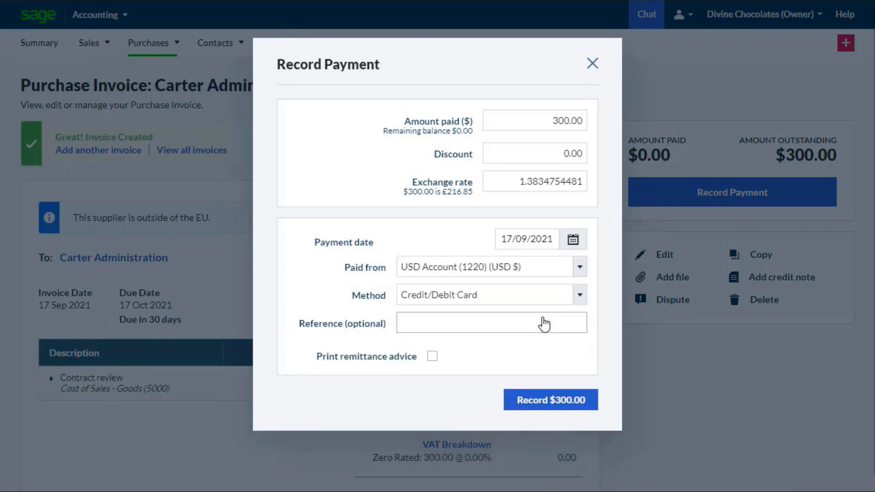
left_click(568, 297)
left_click(528, 348)
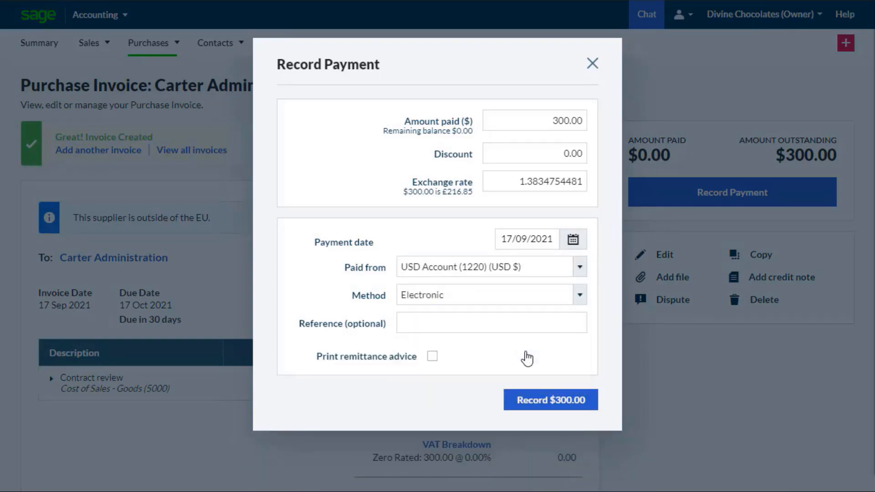
left_click(556, 406)
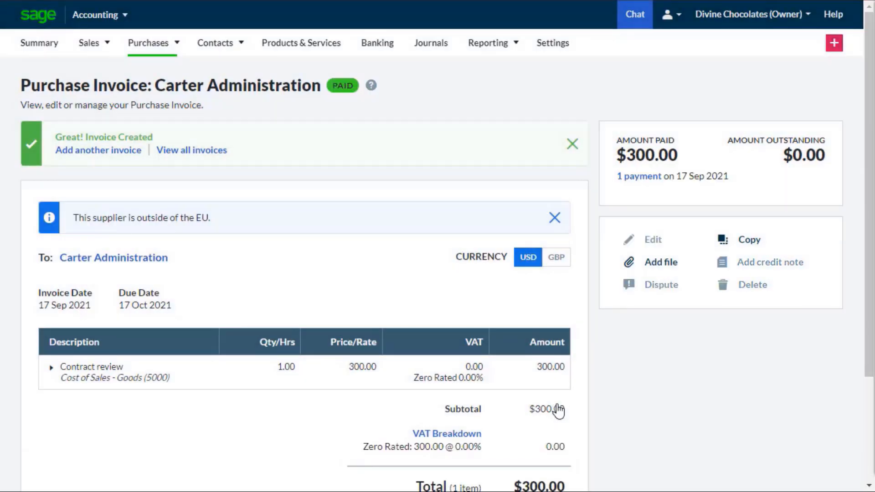
- Record an electronic bank transfer of 250 GBP from the Bank Account into the USD Account
left_click(396, 54)
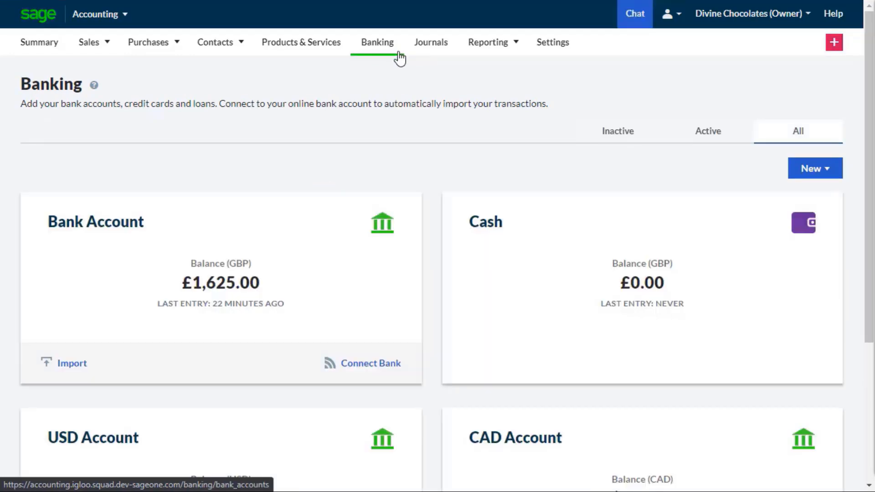
left_click(796, 168)
left_click(789, 250)
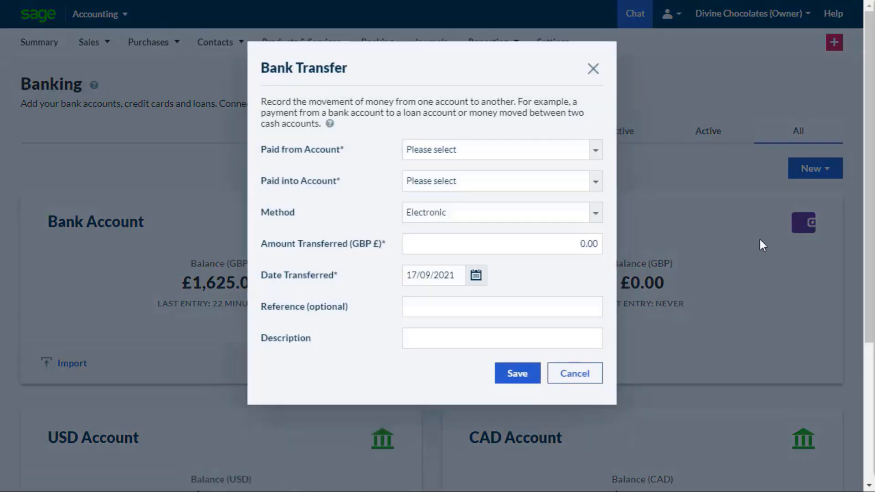
left_click(596, 150)
left_click(450, 177)
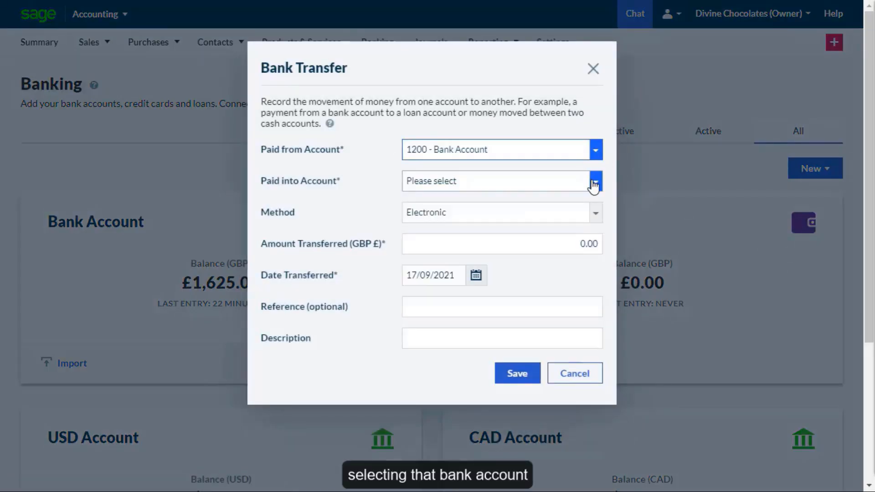
left_click(594, 181)
left_click(592, 219)
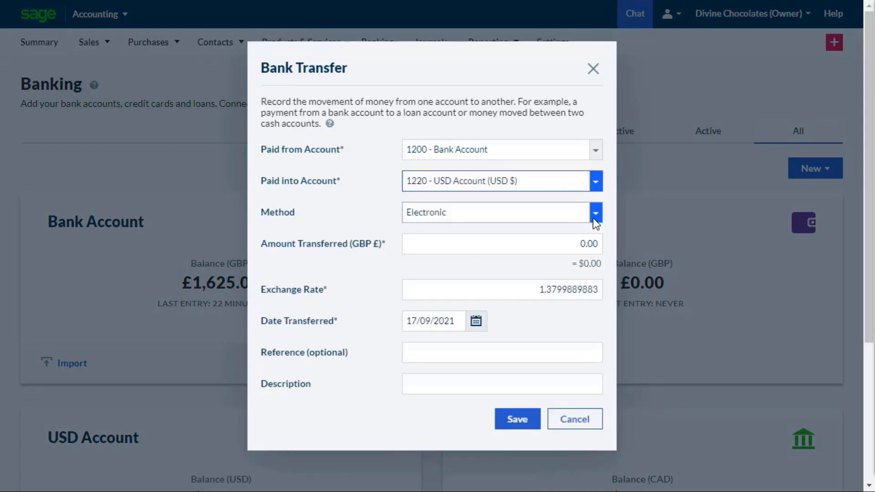
left_click(583, 241)
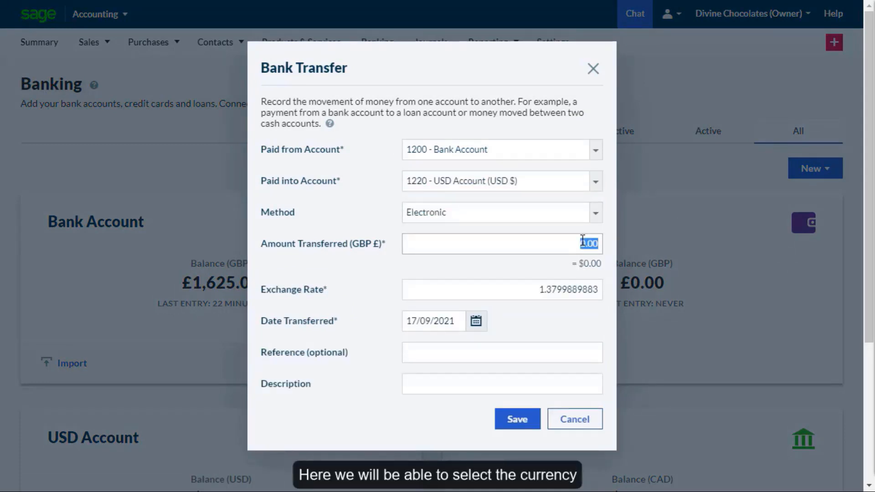
type("250")
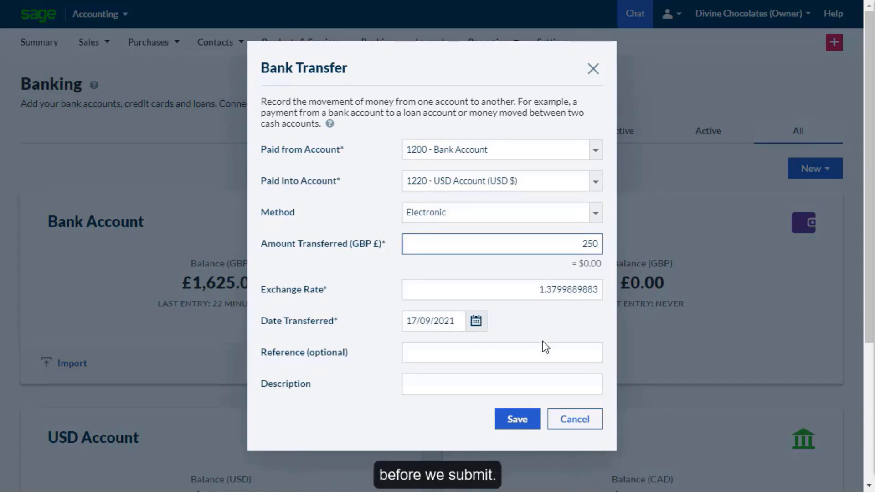
left_click(524, 422)
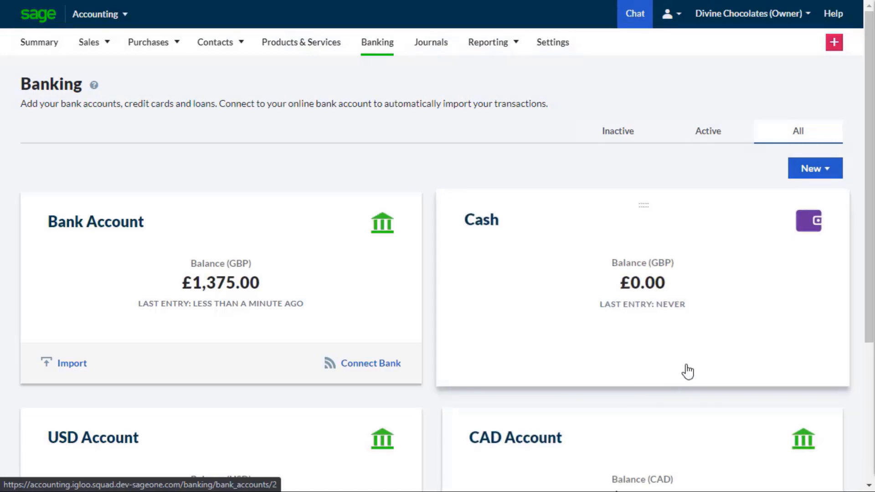
- Review the CAD Account's activity in both CAD and GBP, and examine its customer receipt from South Pines (CA)
left_click_drag(867, 341, 849, 465)
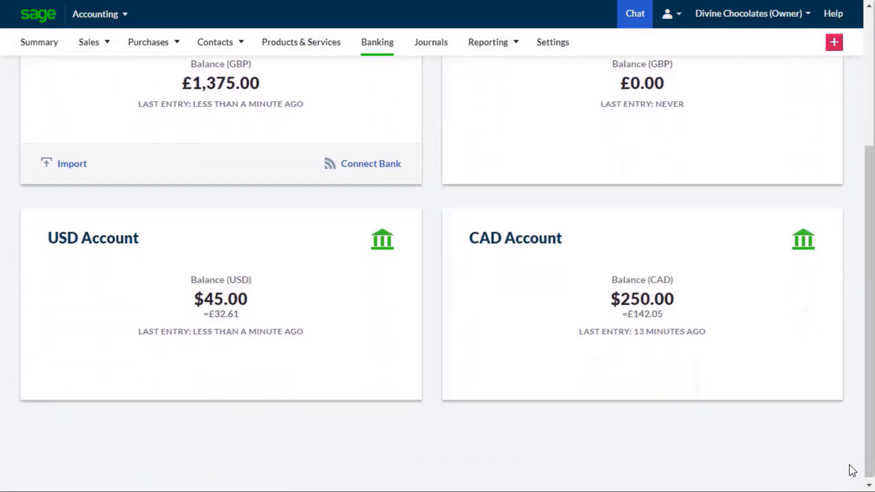
left_click(653, 356)
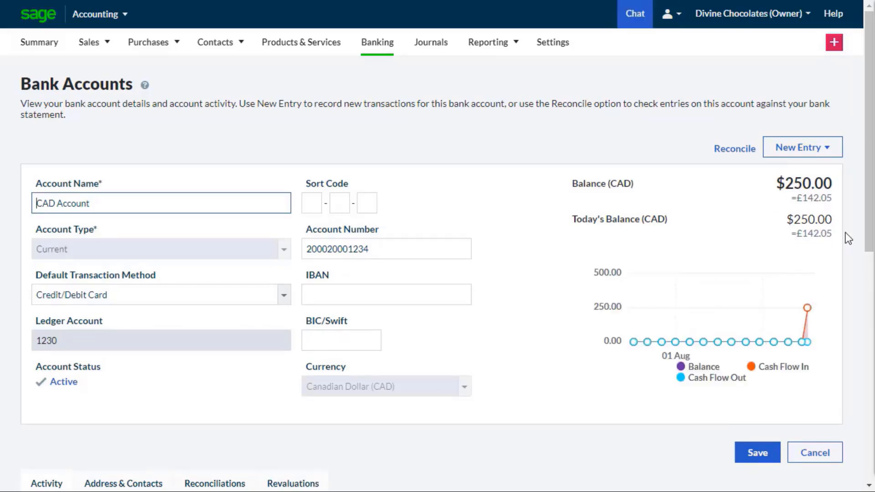
scroll(848, 376, "down", 7)
scroll(846, 408, "down", 1)
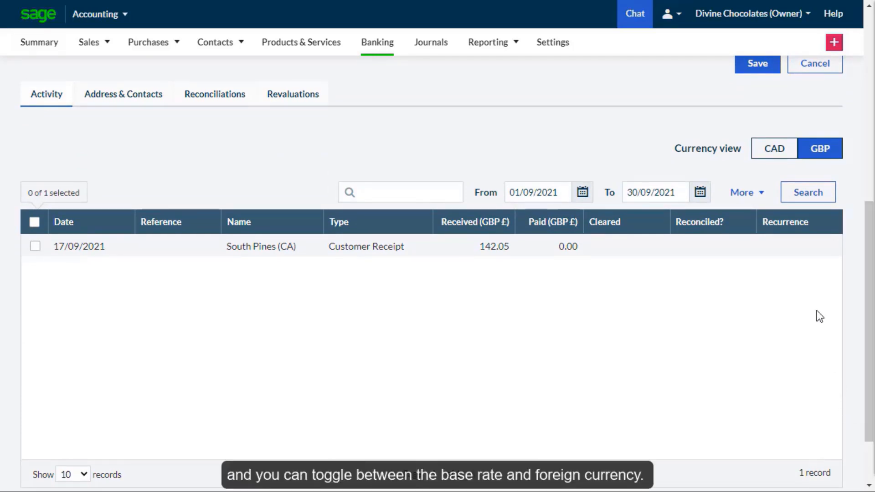
left_click(785, 158)
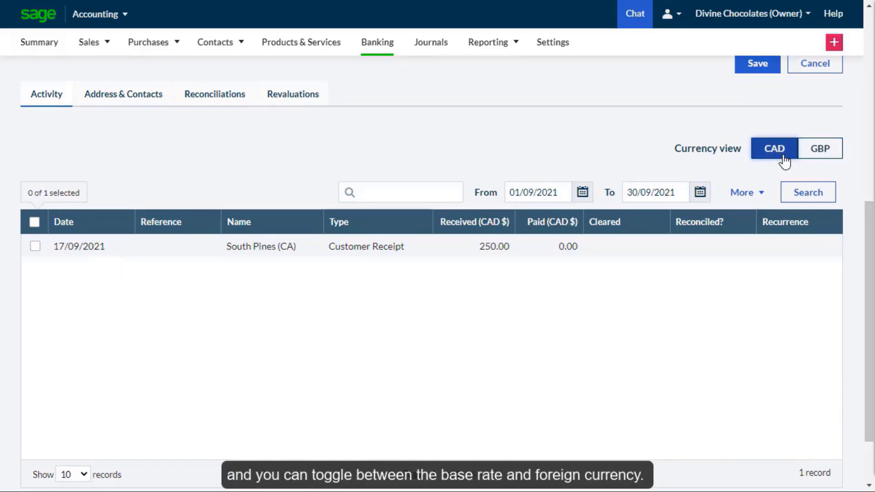
left_click(816, 161)
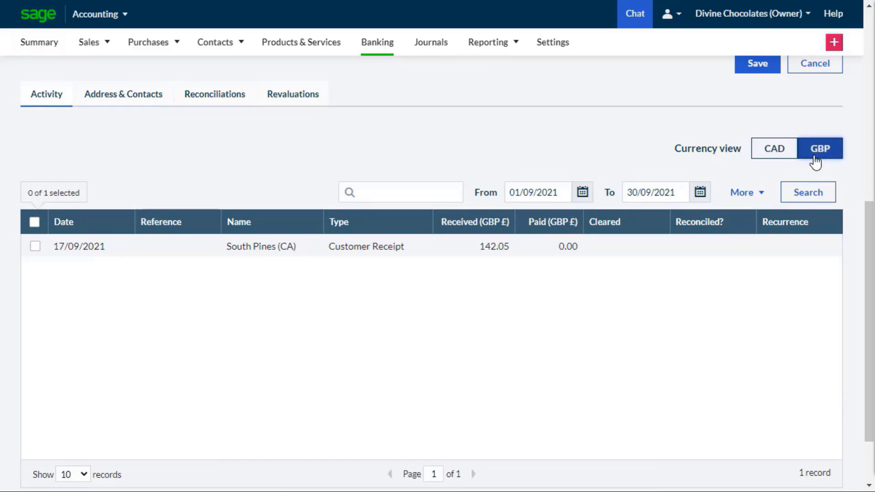
left_click(780, 160)
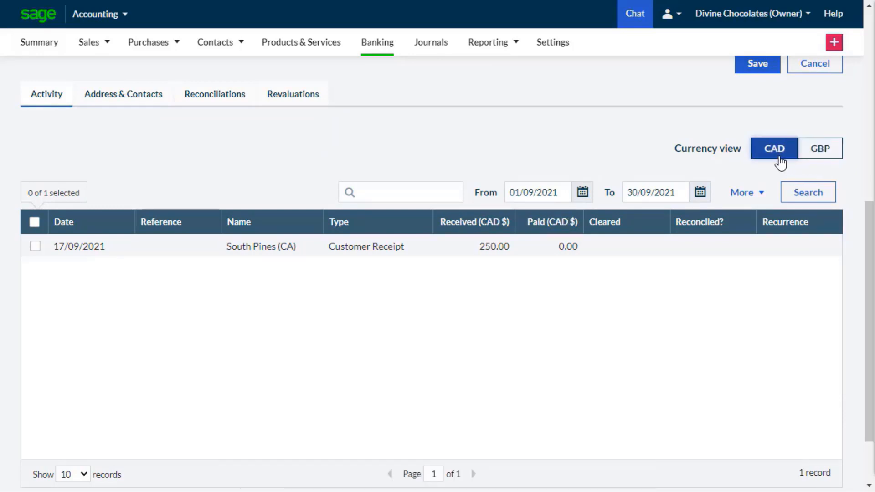
left_click(456, 253)
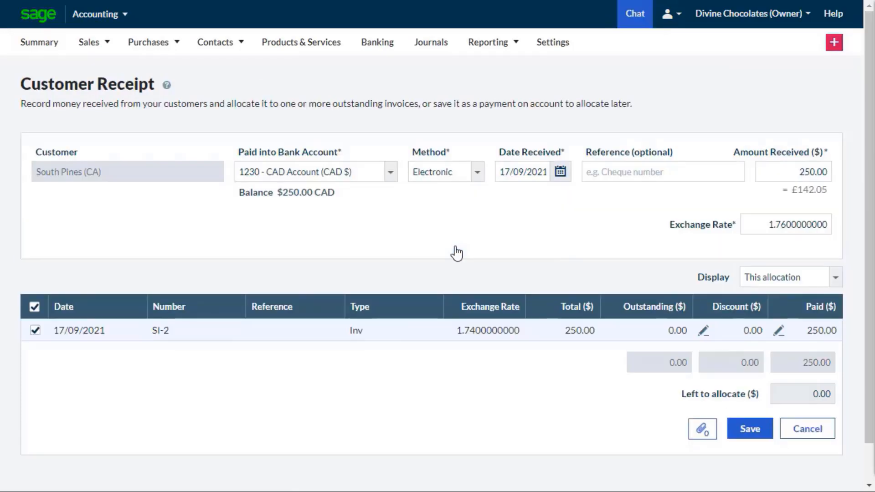
left_click(806, 435)
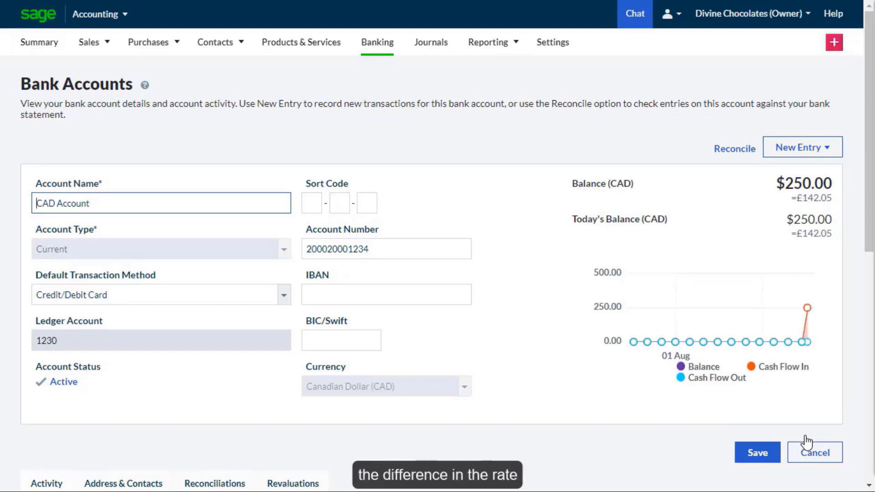
- Start a revaluation of the CAD Account with the revaluation date 30/09/2021
scroll(865, 319, "down", 2)
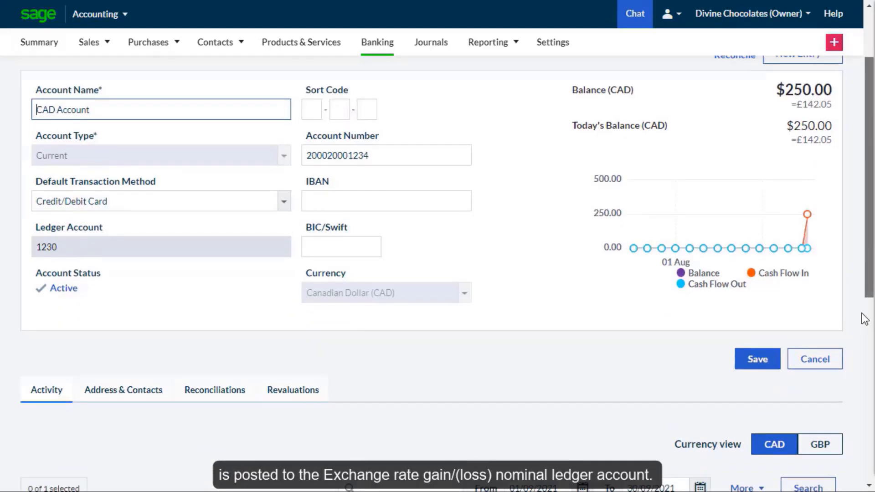
scroll(851, 415, "down", 6)
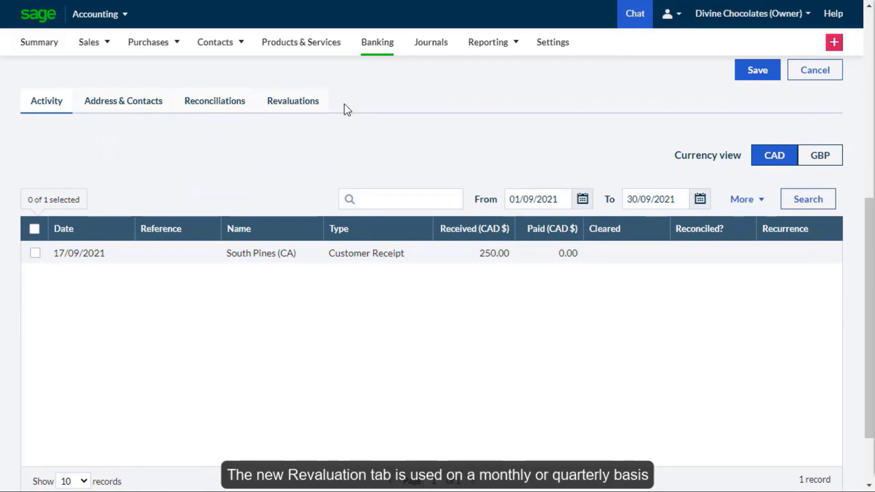
left_click(318, 104)
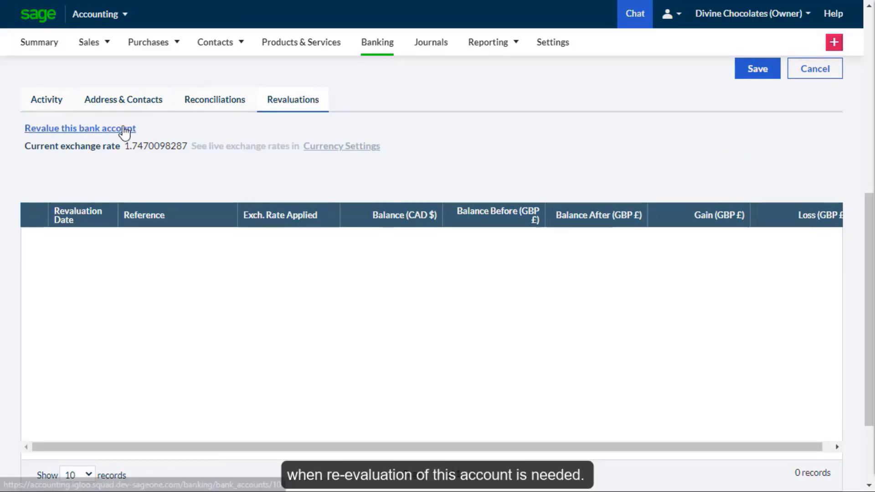
left_click(123, 132)
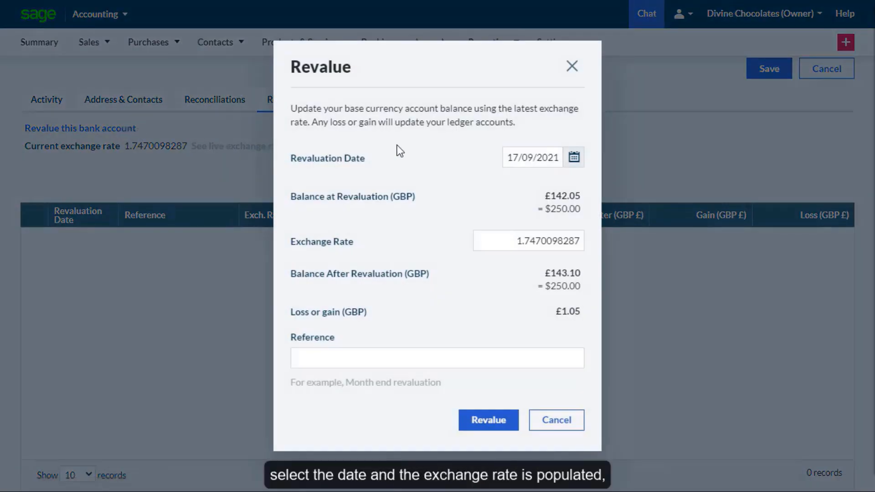
left_click(574, 157)
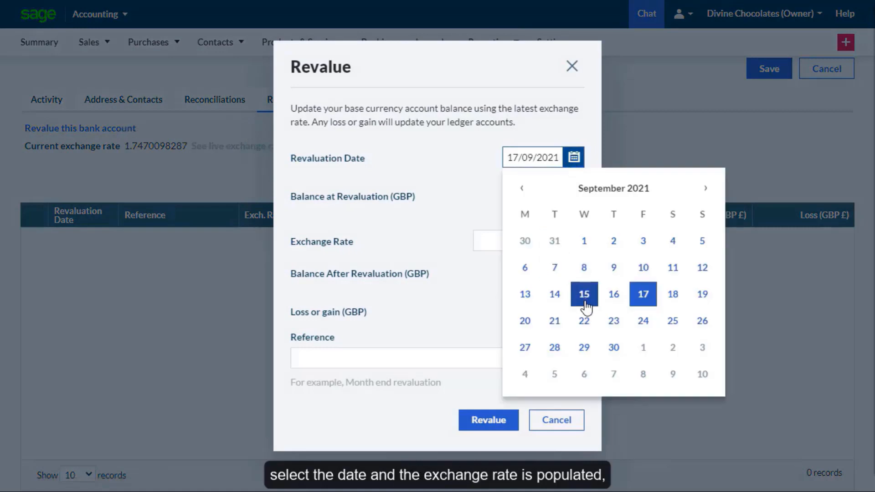
left_click(614, 347)
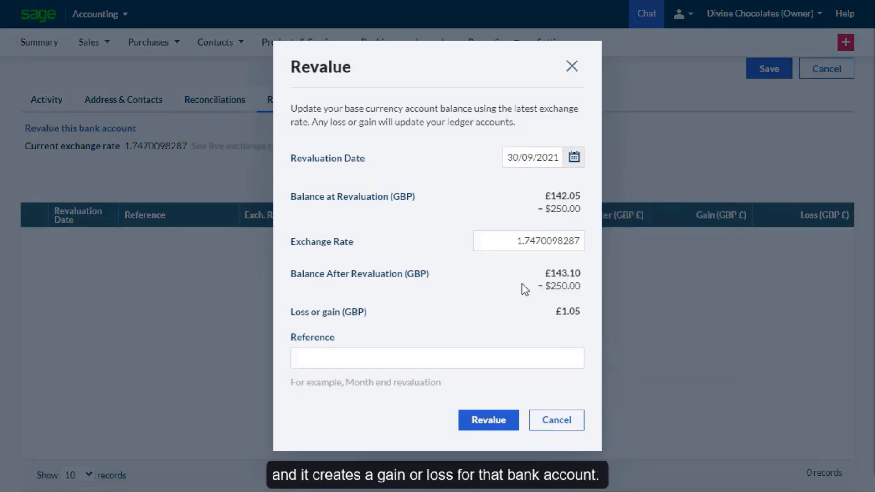
- Set the revaluation's exchange rate to 1.74 and its reference to Month end revaluation, and post it
left_click(510, 242)
double_click(509, 244)
type("1")
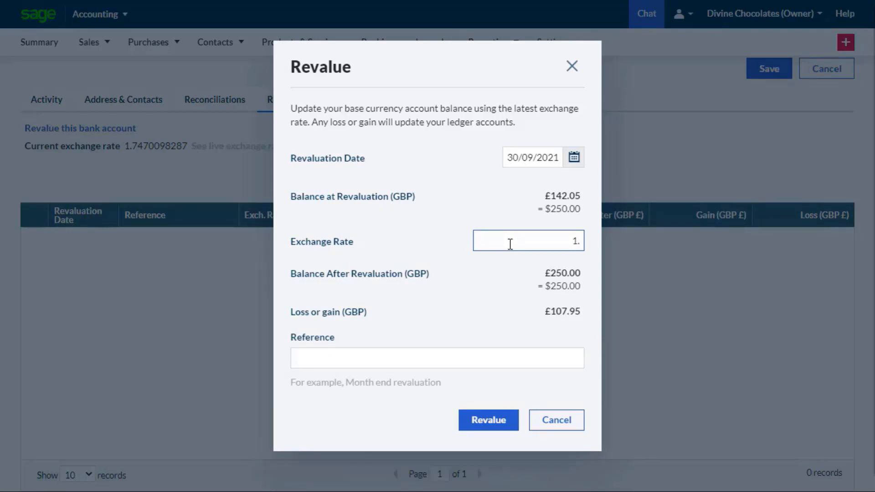
type(".74")
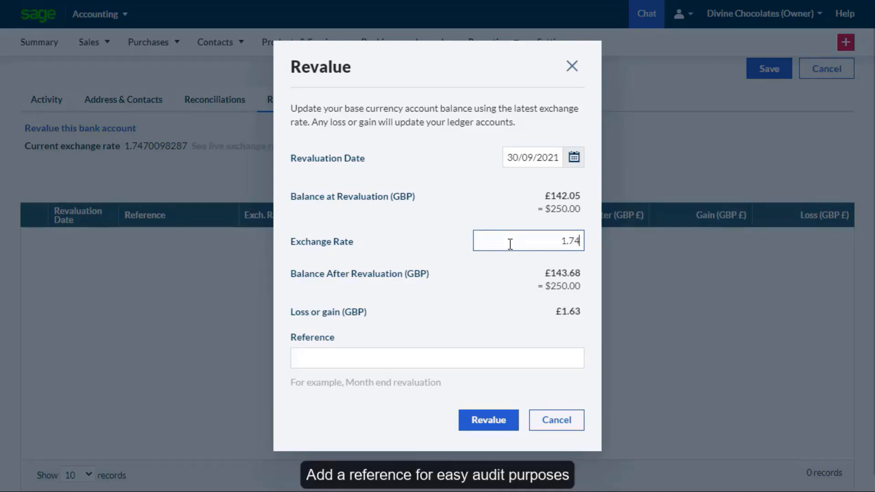
left_click(432, 363)
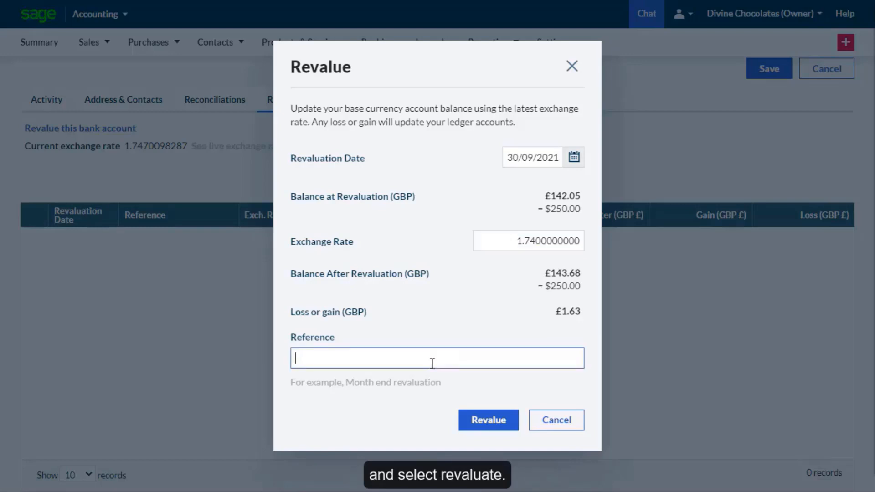
type("Month end revaluation")
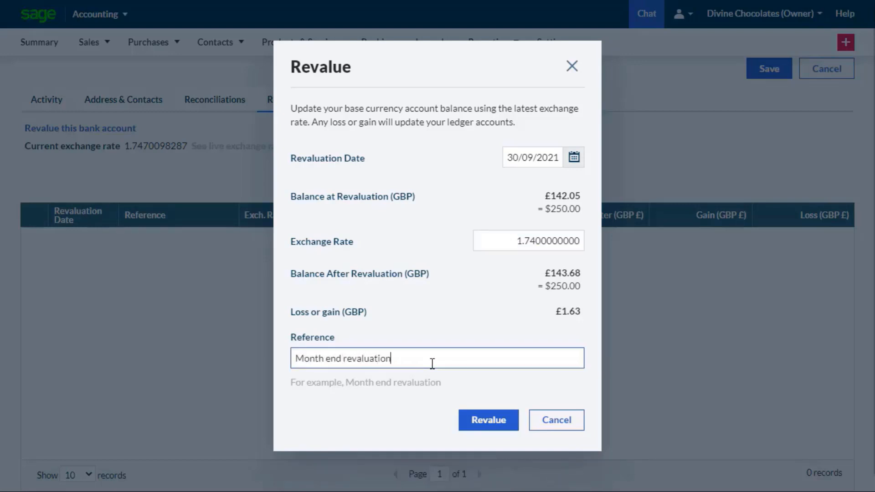
left_click(488, 422)
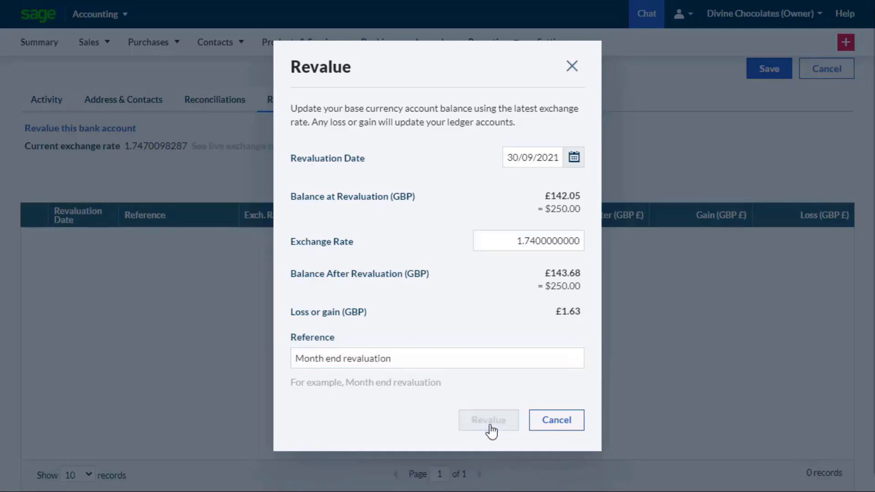
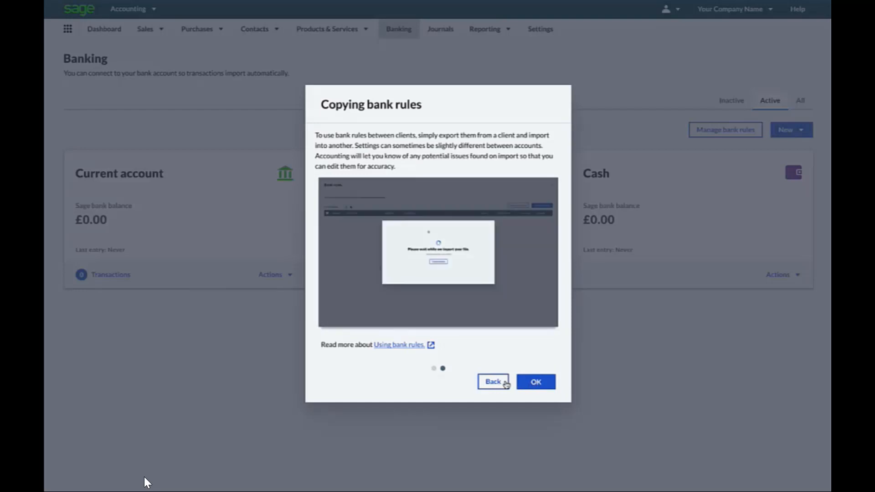
- Dismiss the bank rules introduction, open the bank rules list, and import the rules from Bankrules.json
left_click(530, 382)
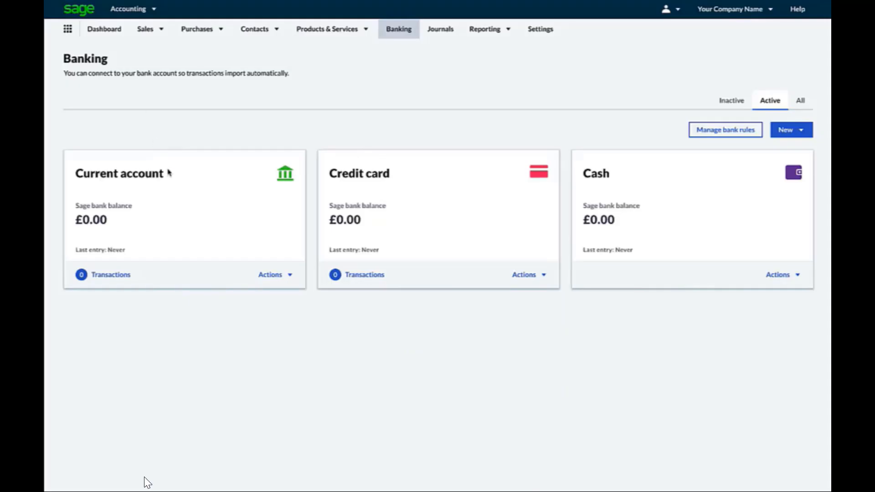
left_click(290, 276)
left_click(718, 132)
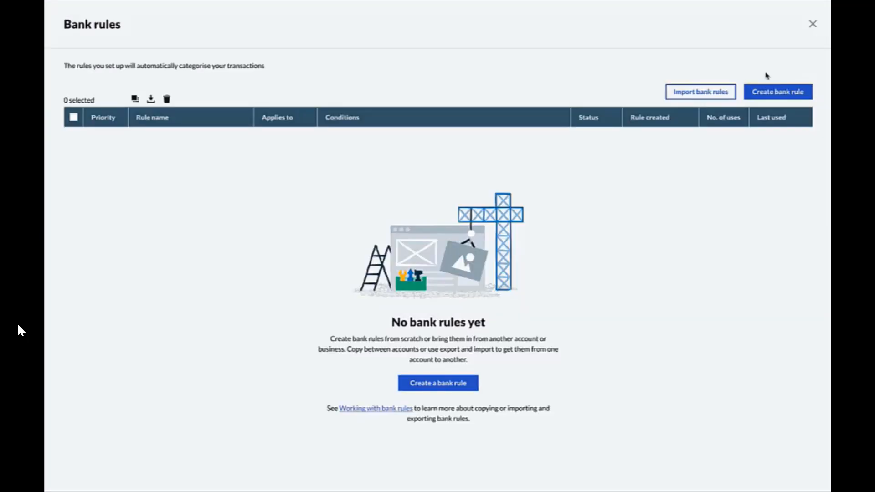
left_click(702, 97)
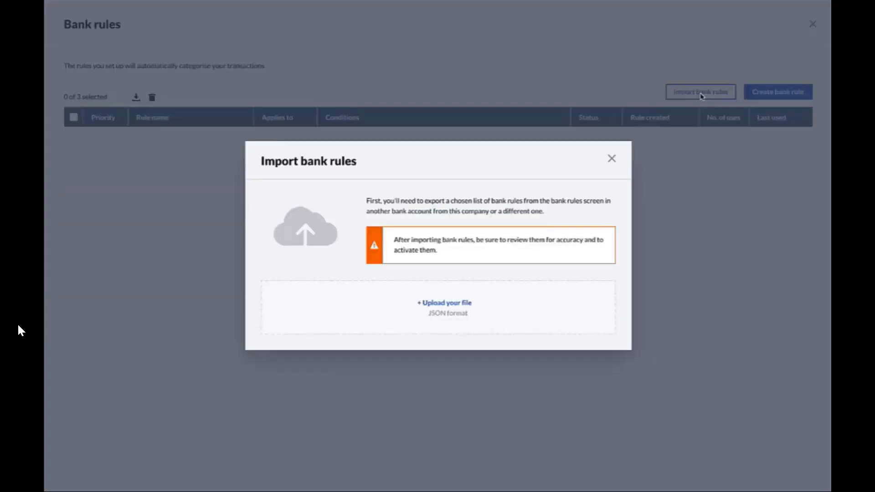
left_click(455, 303)
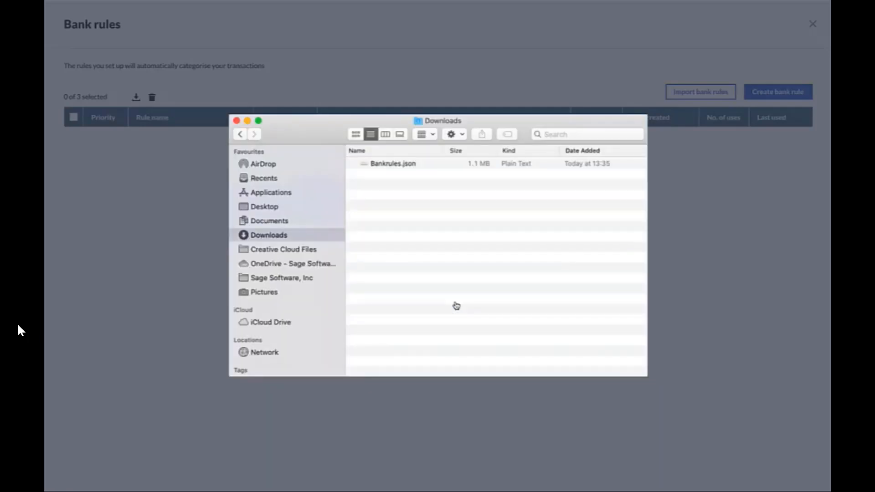
double_click(397, 164)
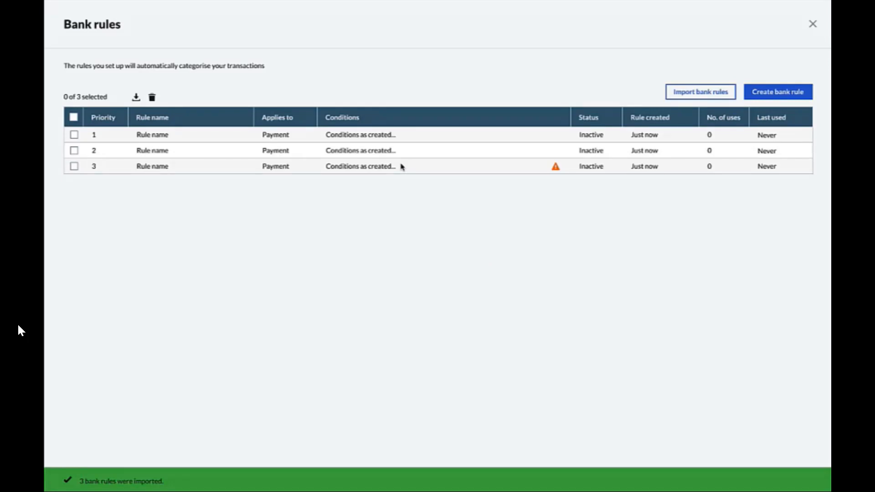
- Edit the imported bank rule with priority 3 to activate it when saving and set its supplier to Supplier A, and save it
left_click(528, 169)
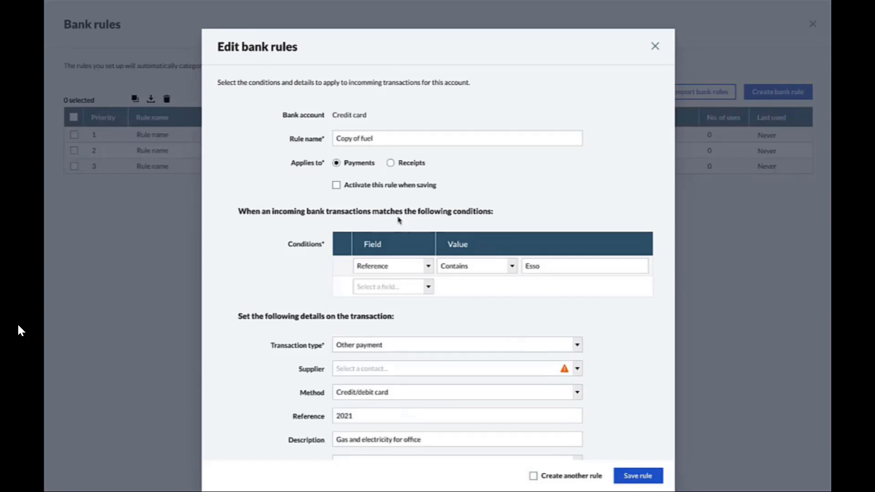
left_click(337, 185)
mouse_move(564, 373)
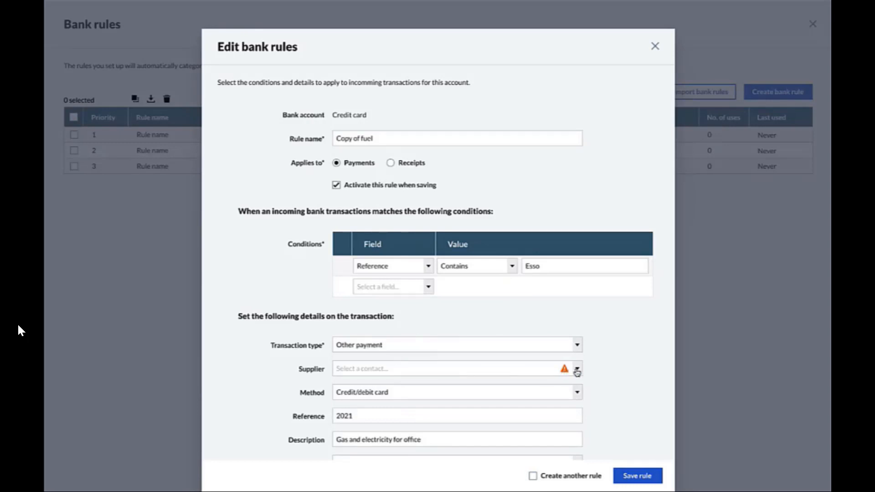
left_click(577, 369)
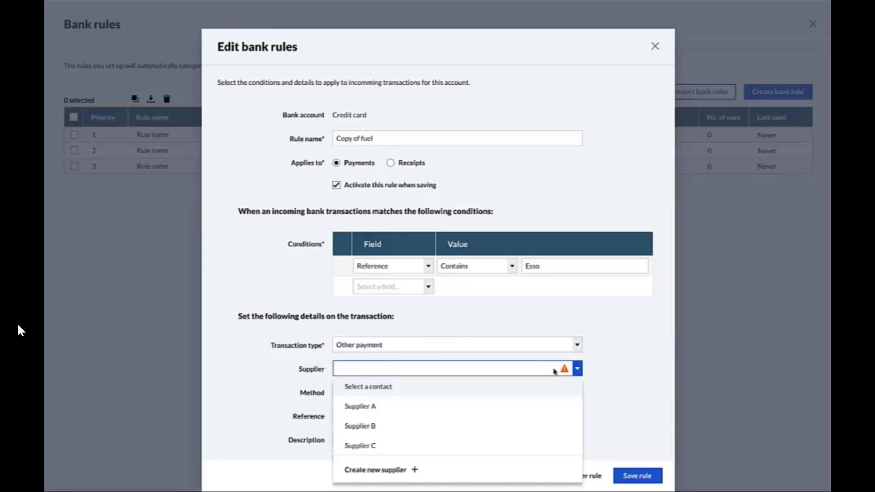
left_click(496, 412)
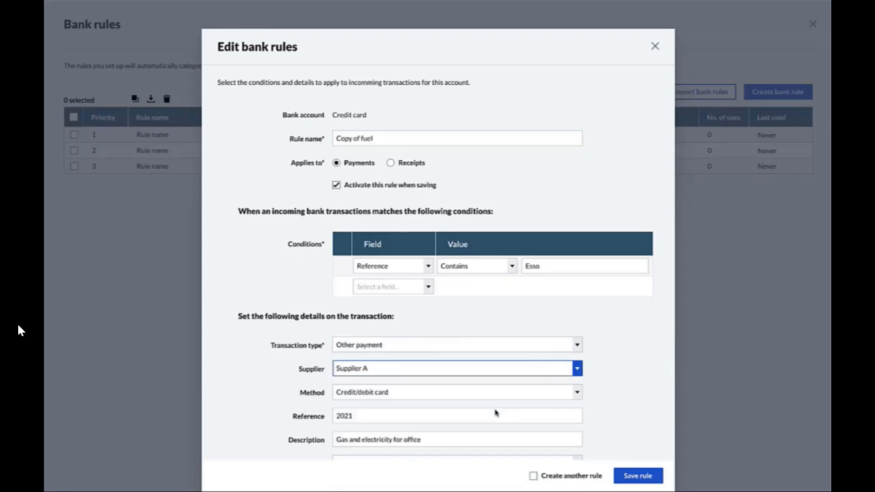
left_click(640, 477)
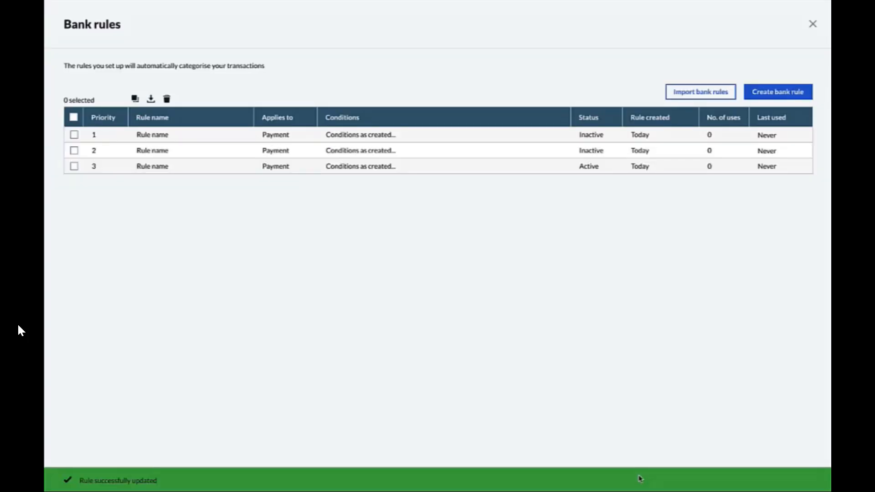